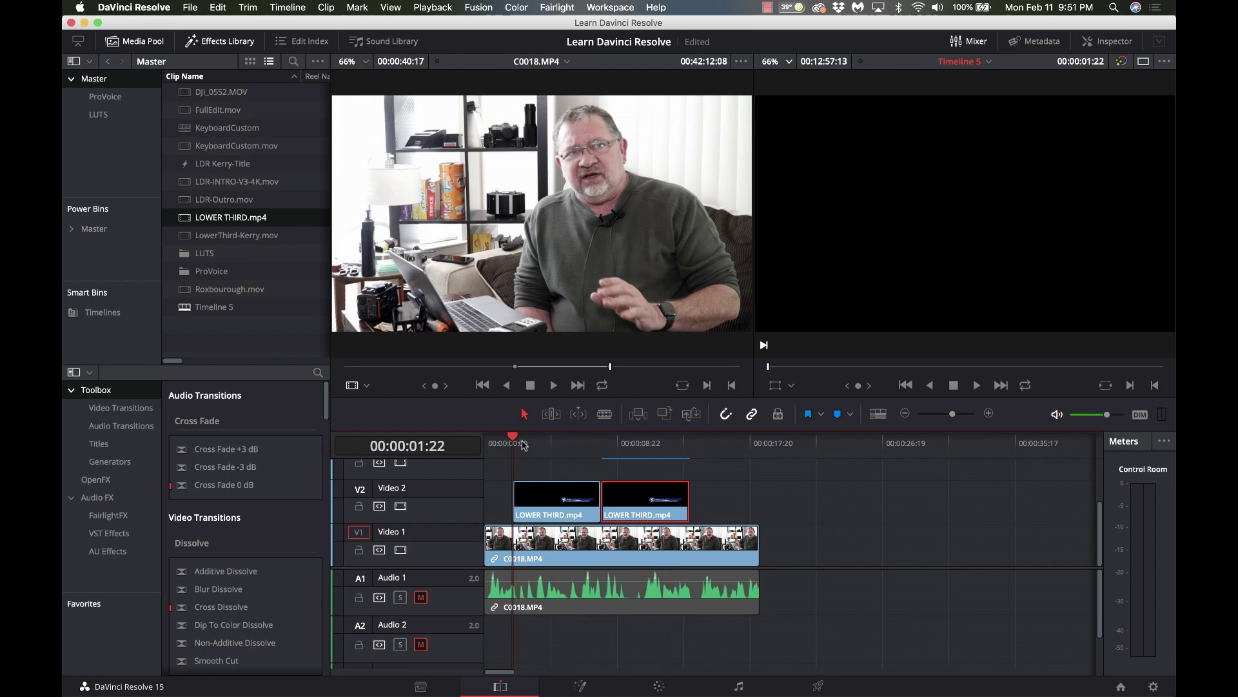
Park the playhead at 00:00:03:16 and select the first LOWER THIRD clip on V2 for grading.
{"action": "left_click", "coordinate": [539, 447]}
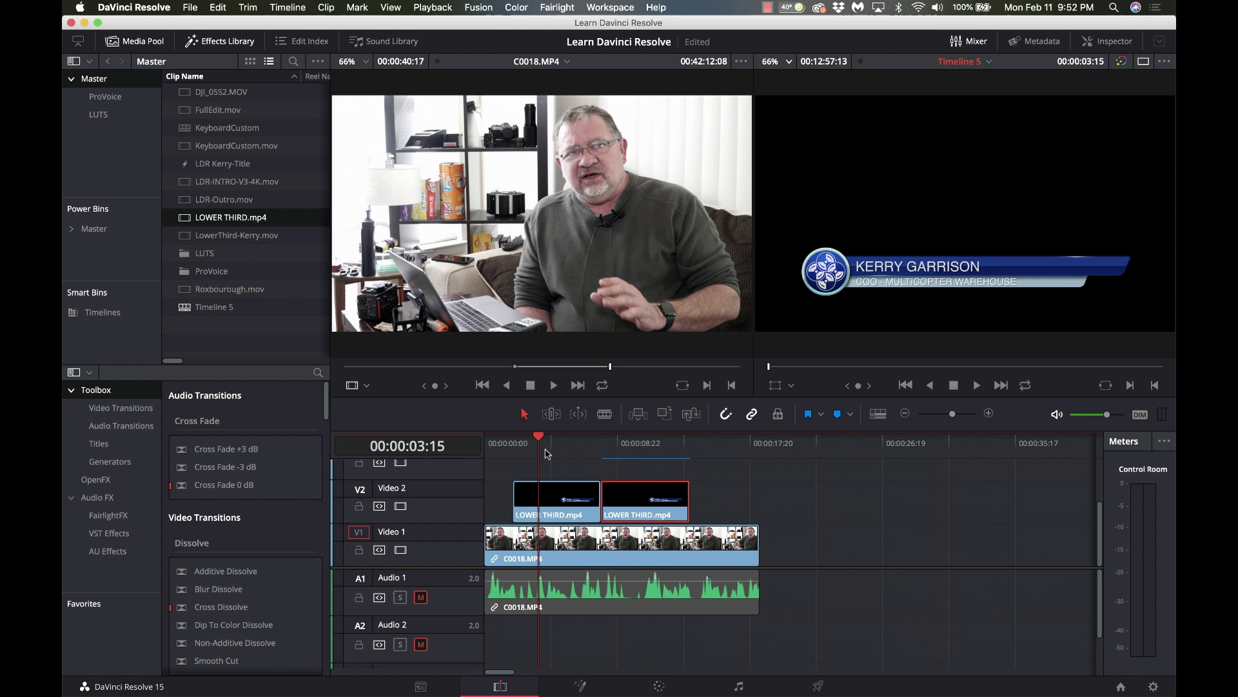
{"action": "left_click", "coordinate": [546, 453]}
{"action": "left_click_drag", "start_coordinate": [546, 453], "coordinate": [539, 454]}
{"action": "left_click", "coordinate": [549, 498]}
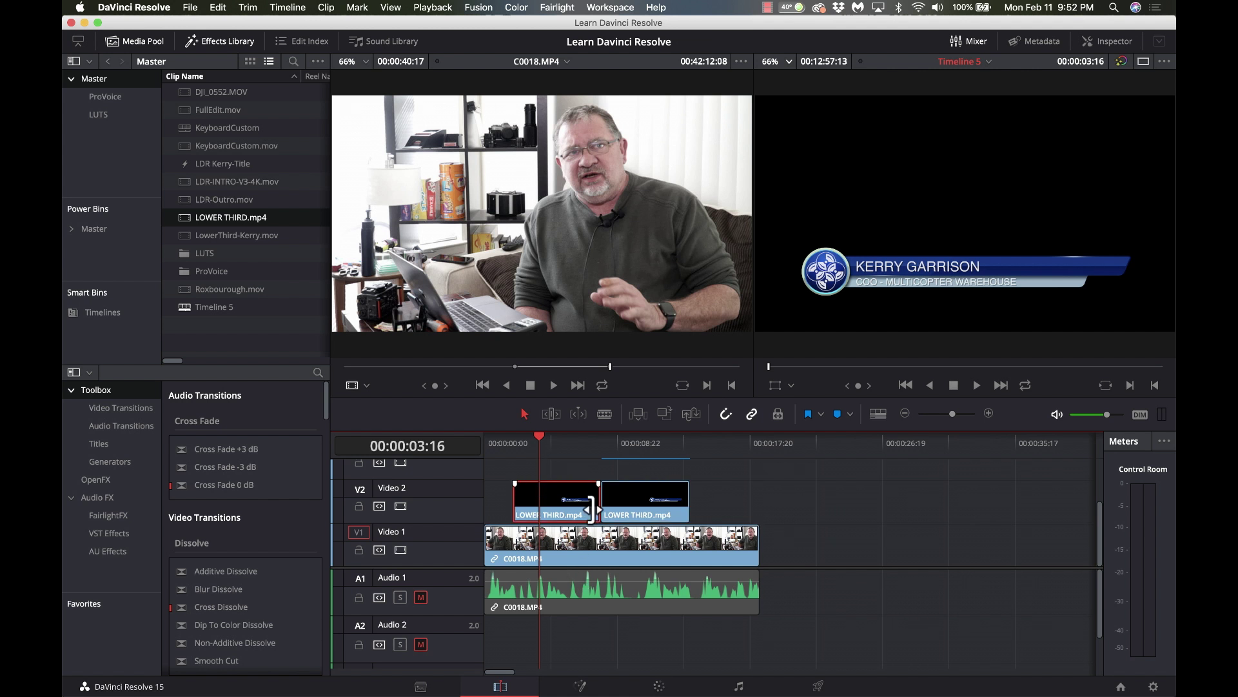
{"action": "left_click", "coordinate": [659, 685]}
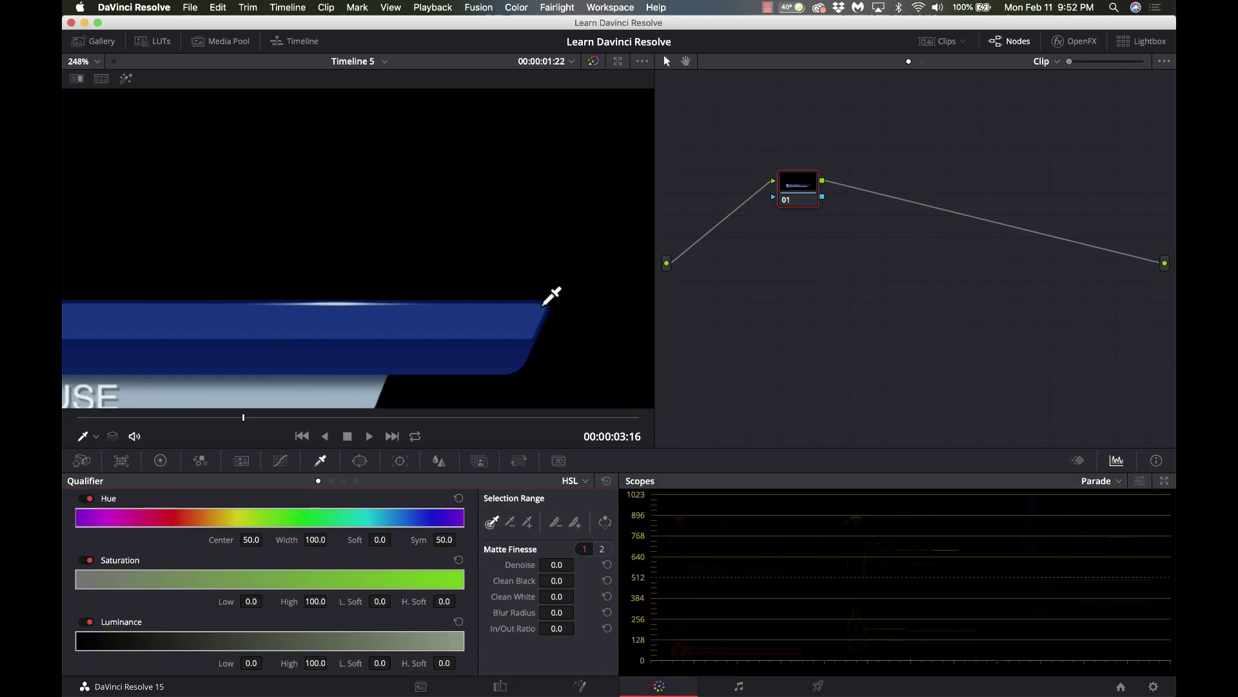
Fit the viewer to the frame and connect node 01's alpha to a new Alpha Output.
{"action": "left_click", "coordinate": [89, 66]}
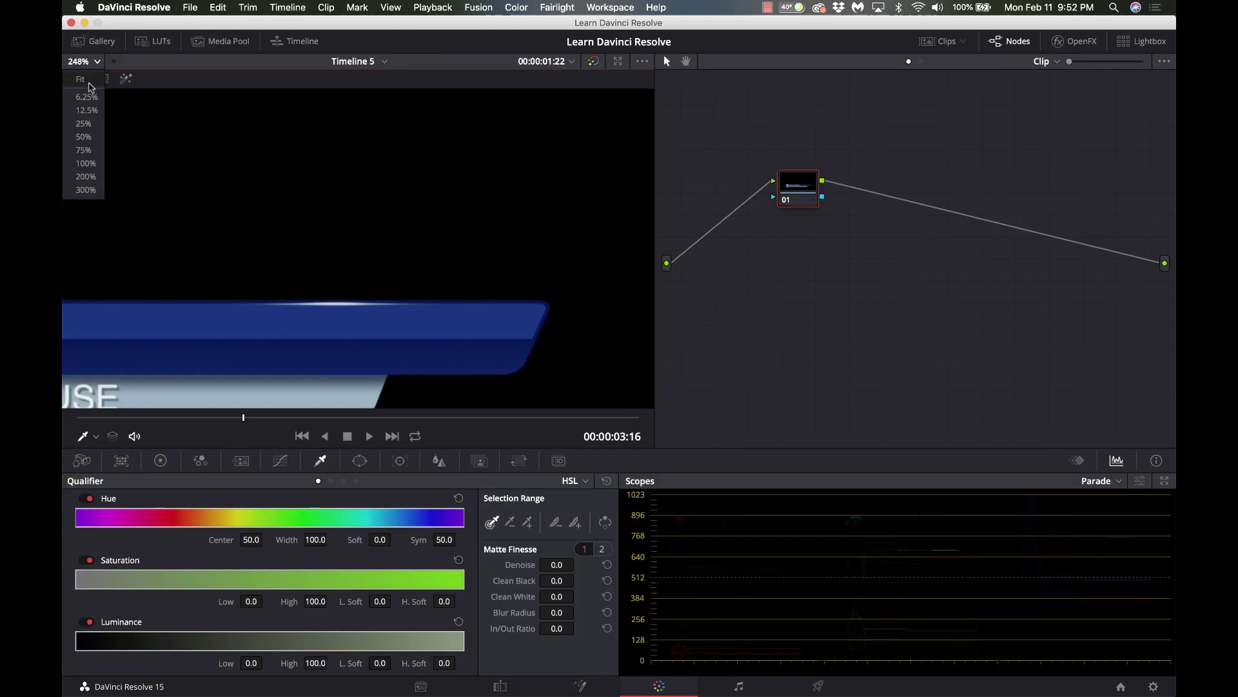
{"action": "left_click", "coordinate": [90, 80]}
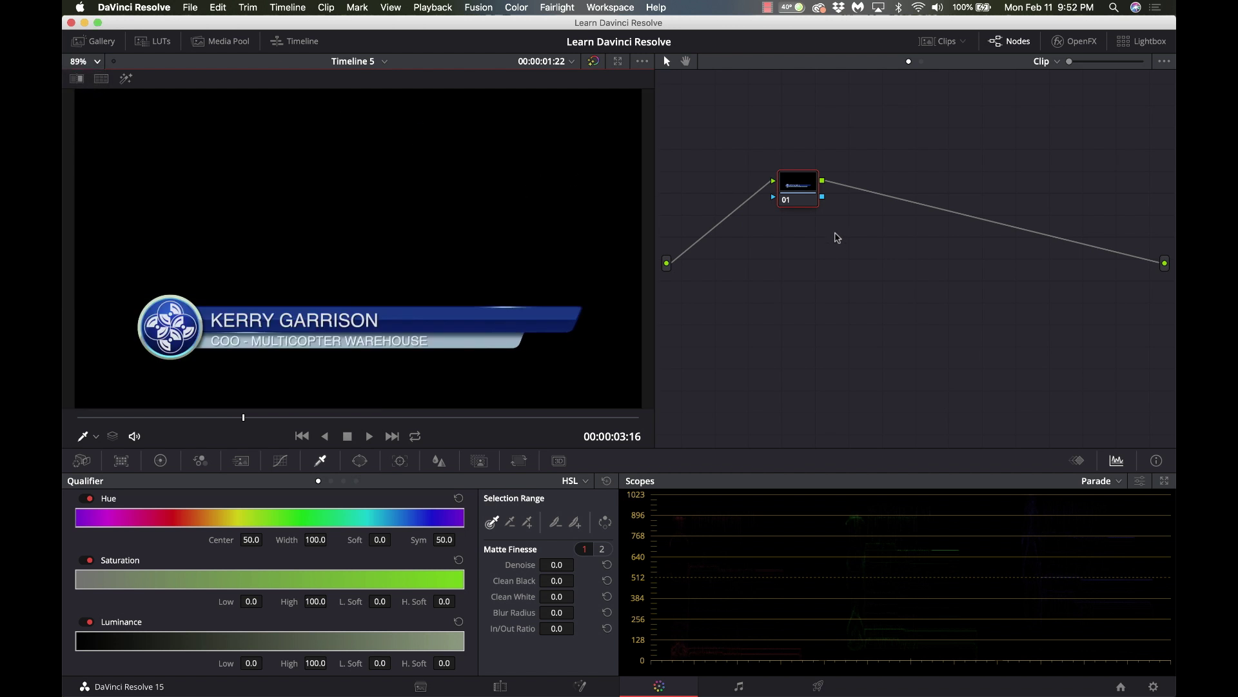
{"action": "right_click", "coordinate": [872, 255]}
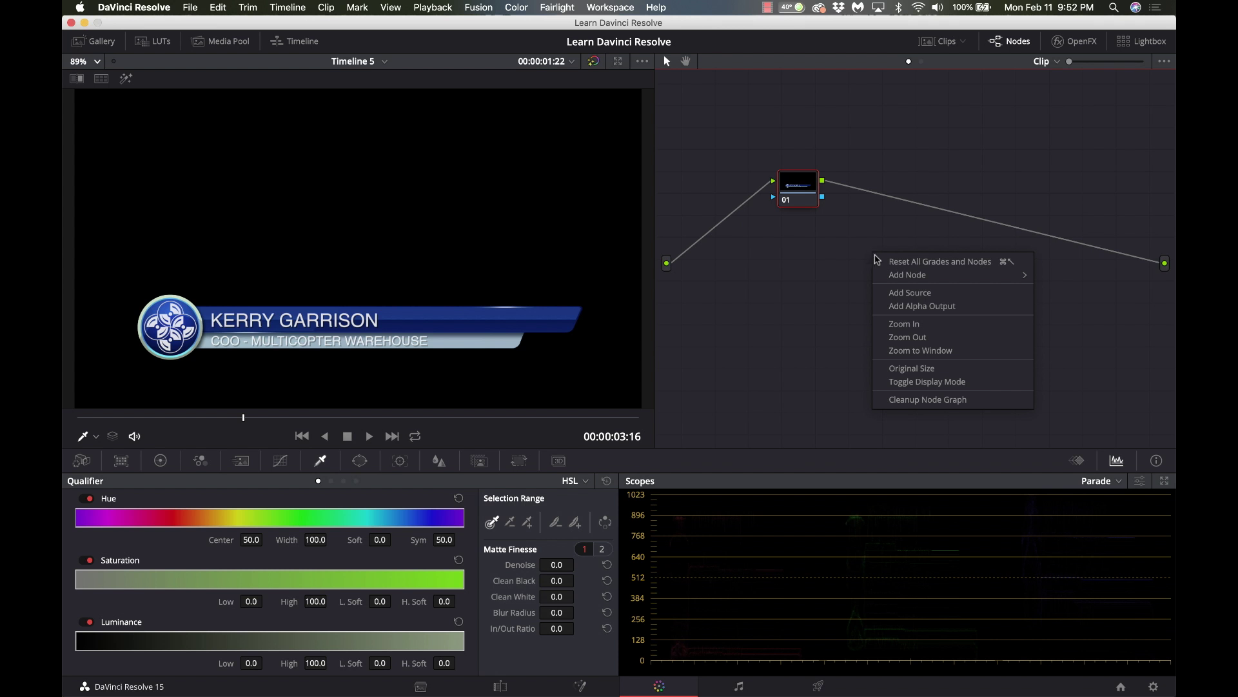
{"action": "left_click", "coordinate": [901, 305]}
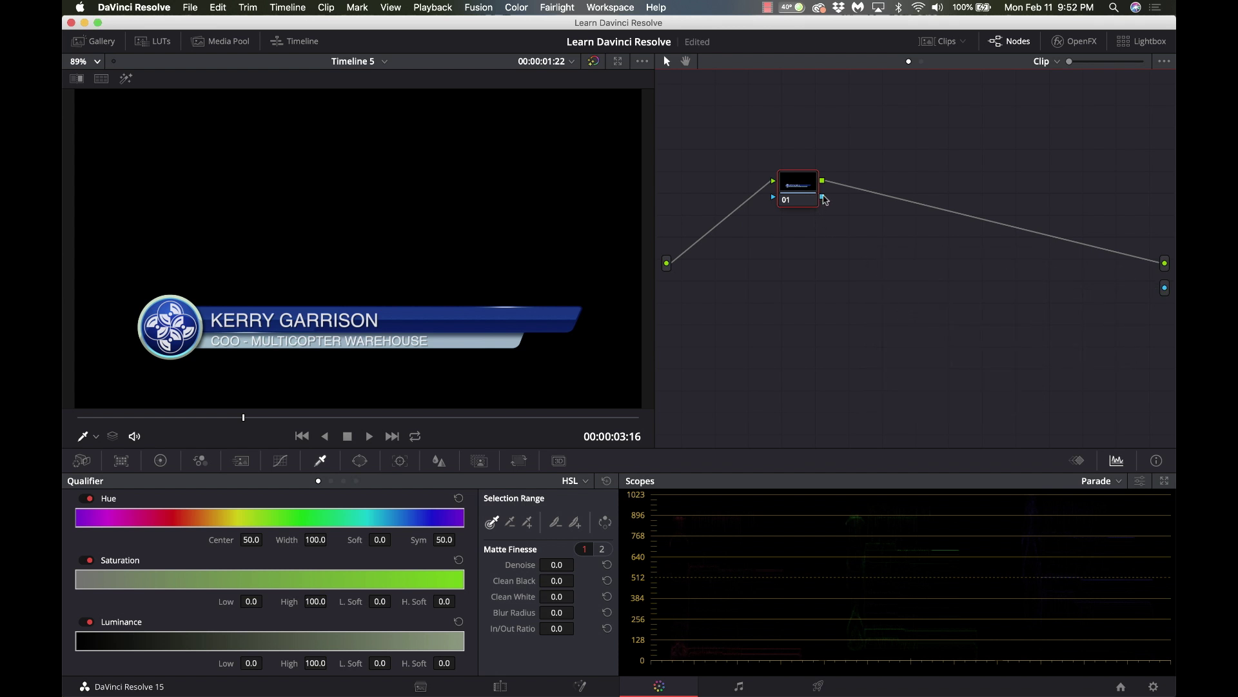
{"action": "left_click_drag", "start_coordinate": [824, 200], "coordinate": [1164, 289]}
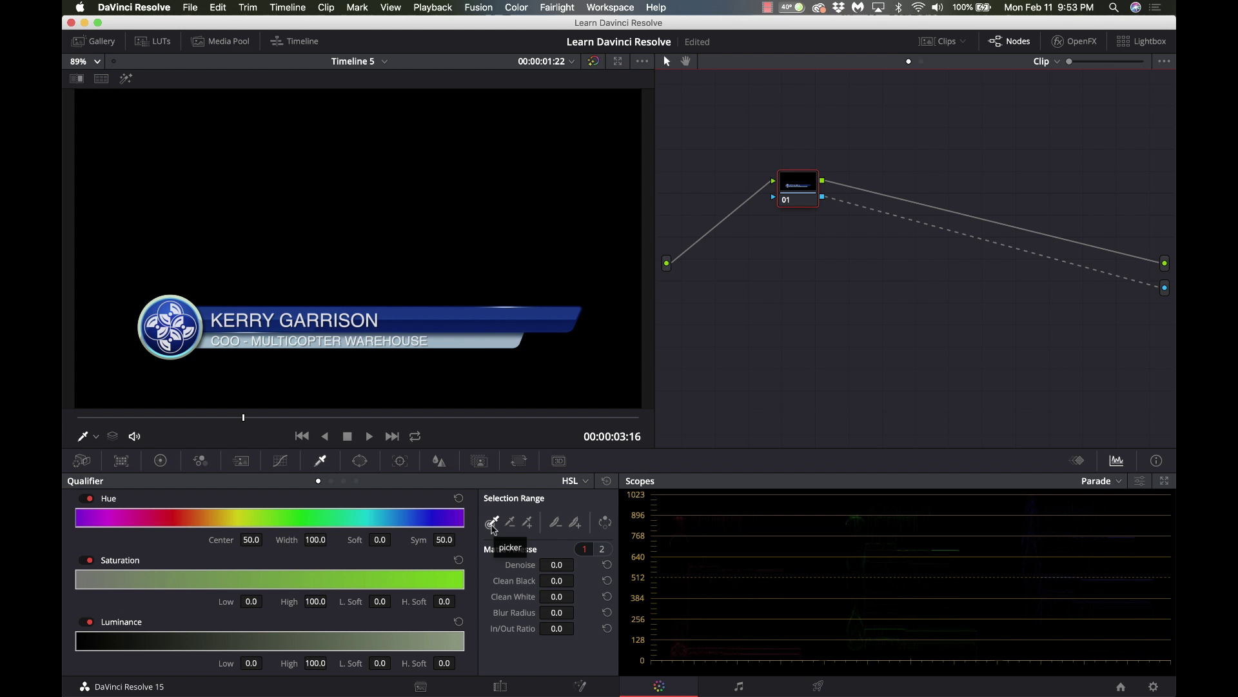
{"action": "left_click", "coordinate": [491, 524]}
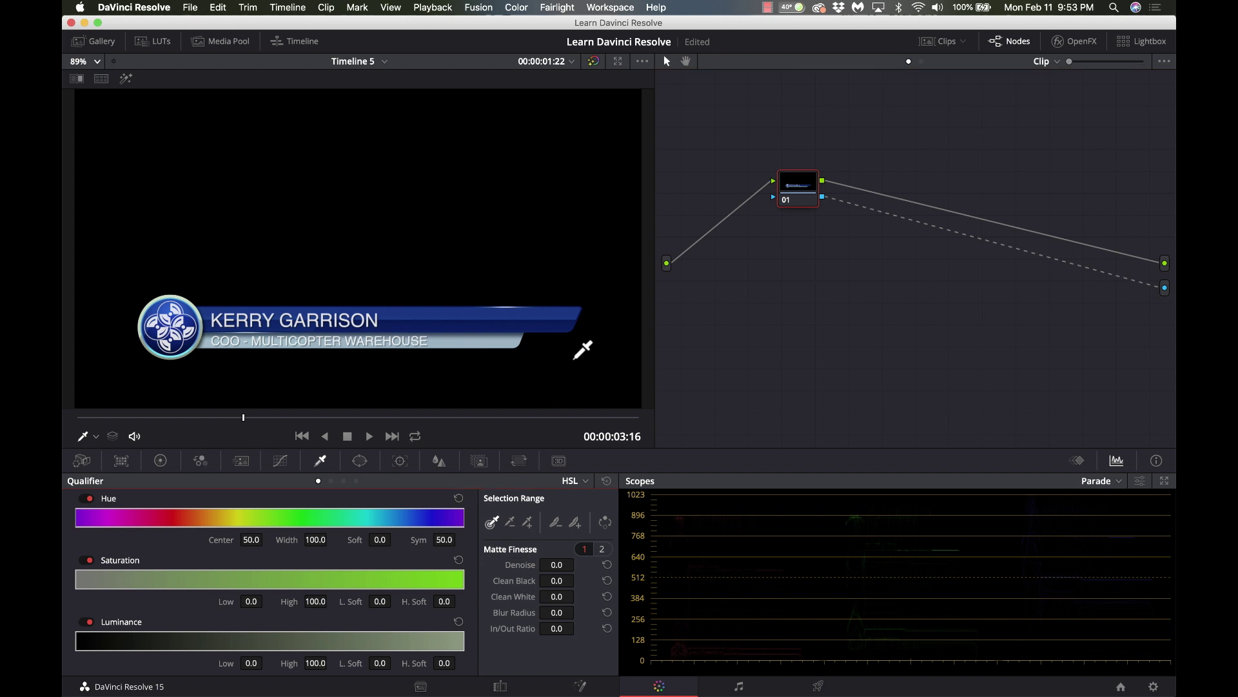
Sample the black background with the qualifier, turn off highlight, and invert the key.
{"action": "left_click", "coordinate": [575, 358]}
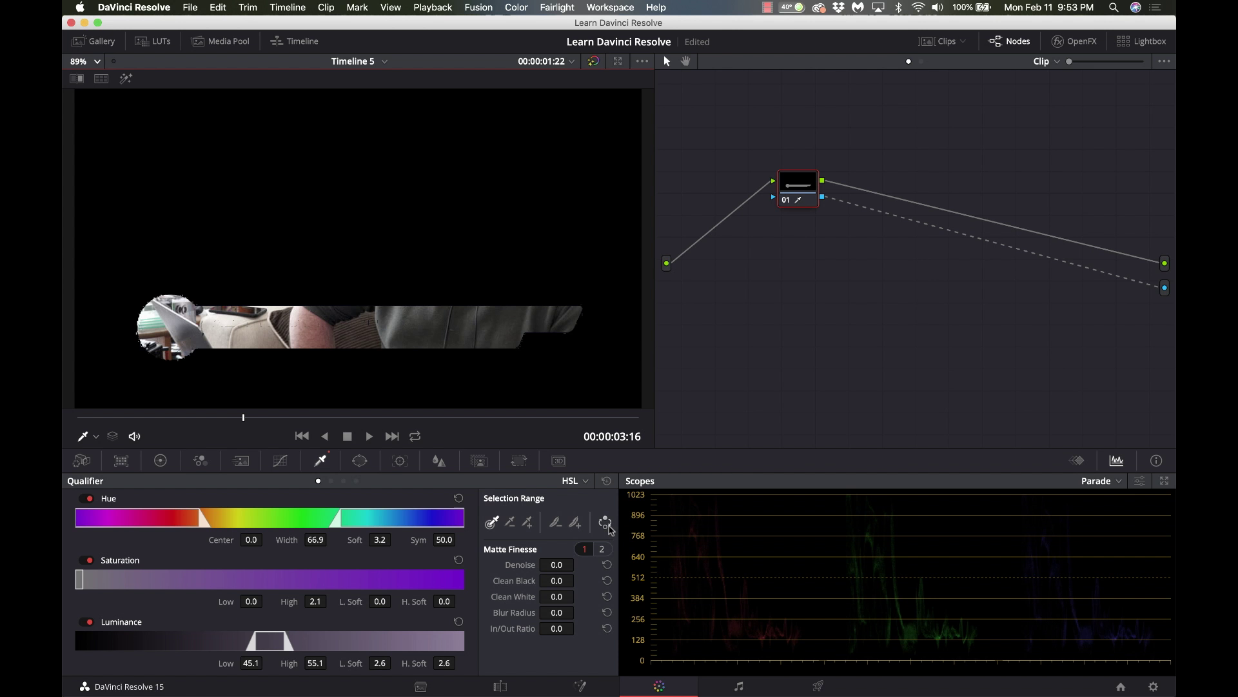
{"action": "key", "text": "shift+h"}
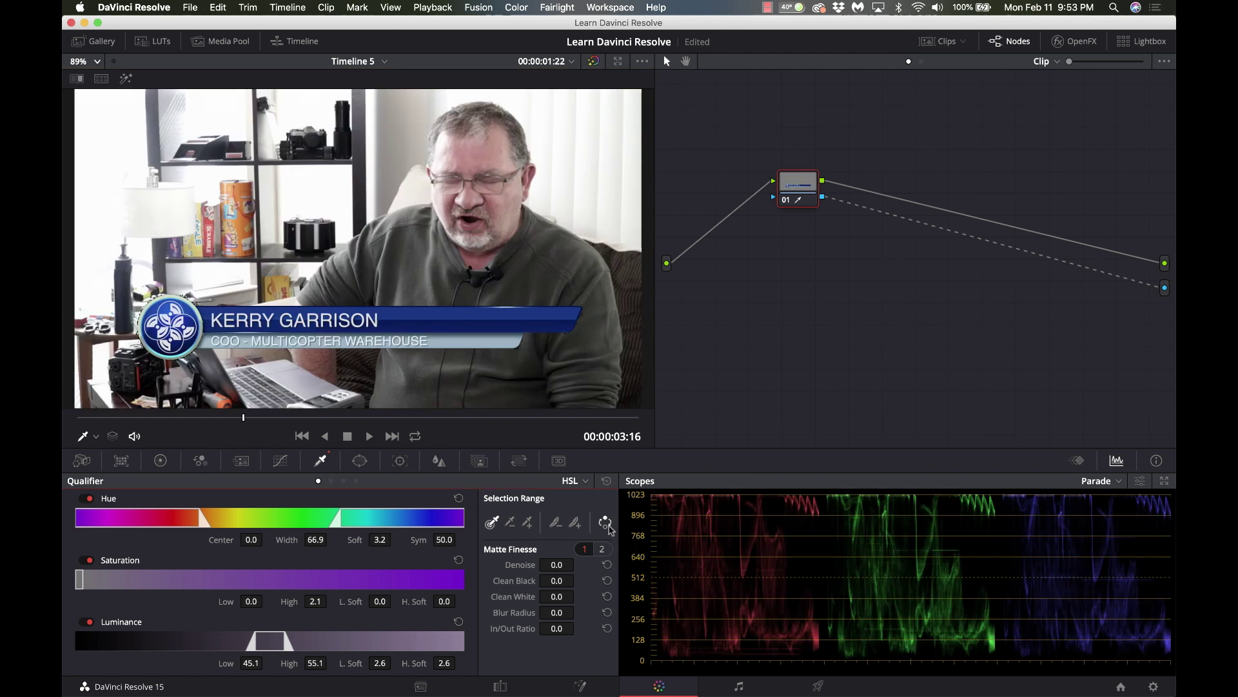
{"action": "left_click", "coordinate": [606, 523]}
{"action": "scroll", "coordinate": [526, 340], "scroll_direction": "up", "scroll_amount": 6}
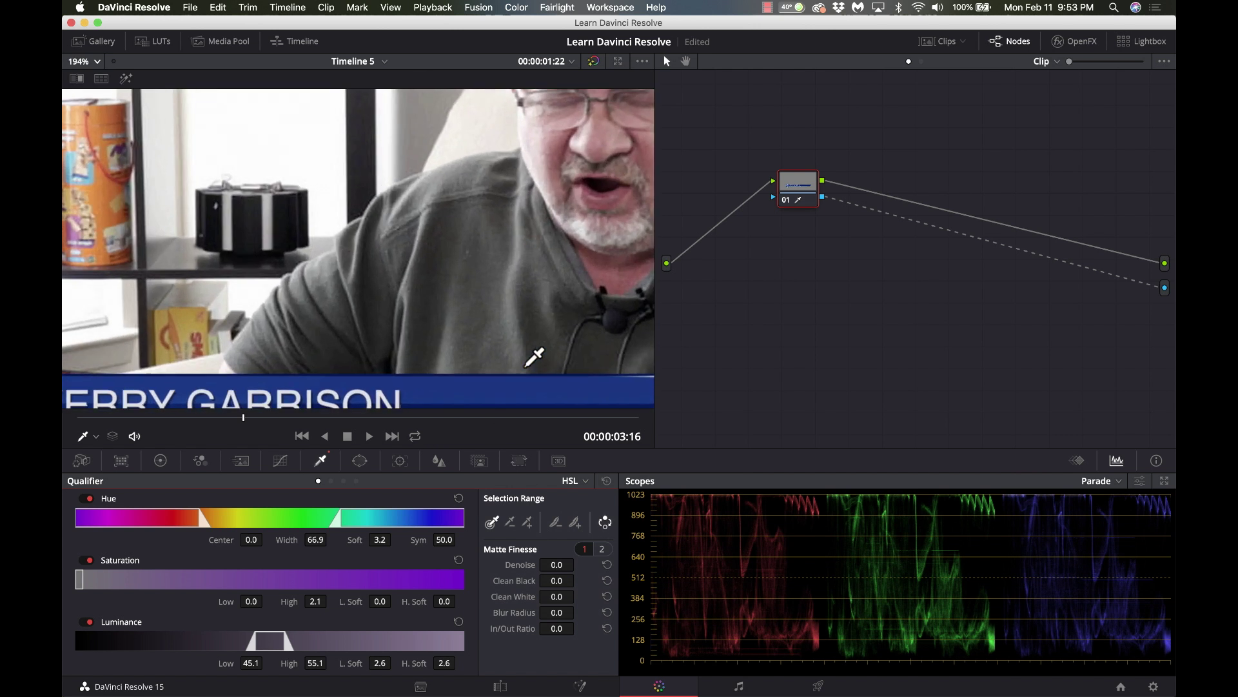
Zoom the viewer to about 385–516% and pan to the blue banner's right edge.
{"action": "scroll", "coordinate": [534, 356], "scroll_direction": "up", "scroll_amount": 8}
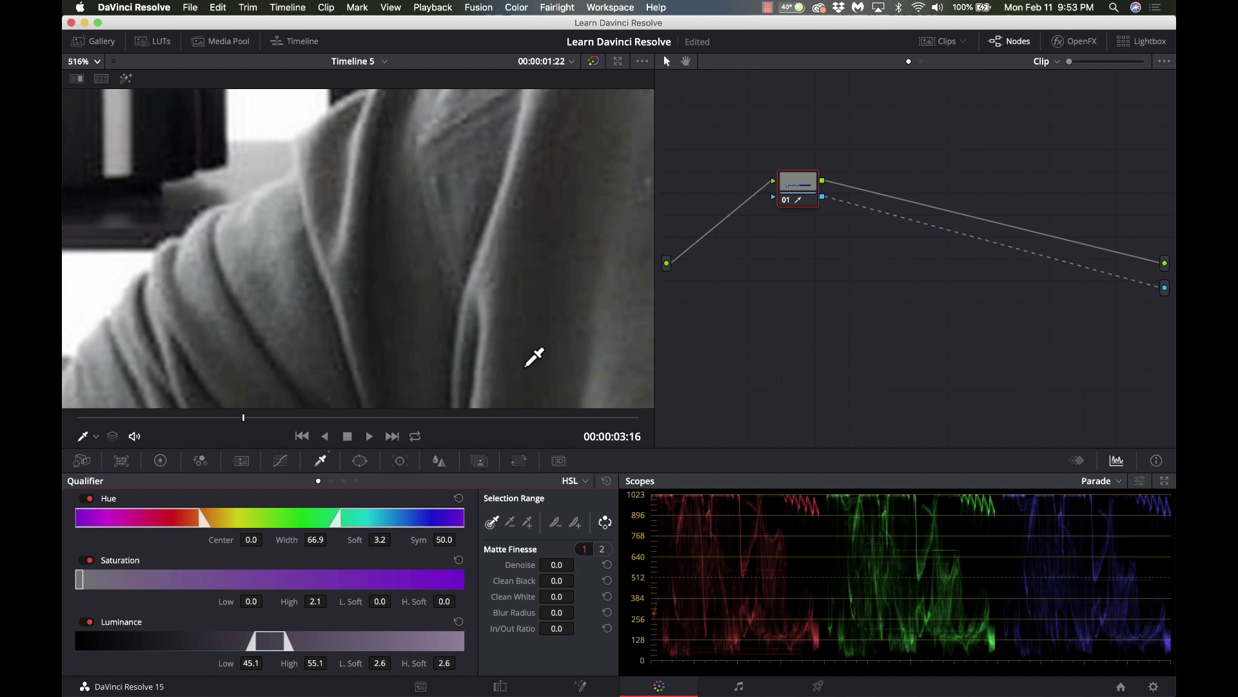
{"action": "scroll", "coordinate": [534, 357], "scroll_direction": "down", "scroll_amount": 10}
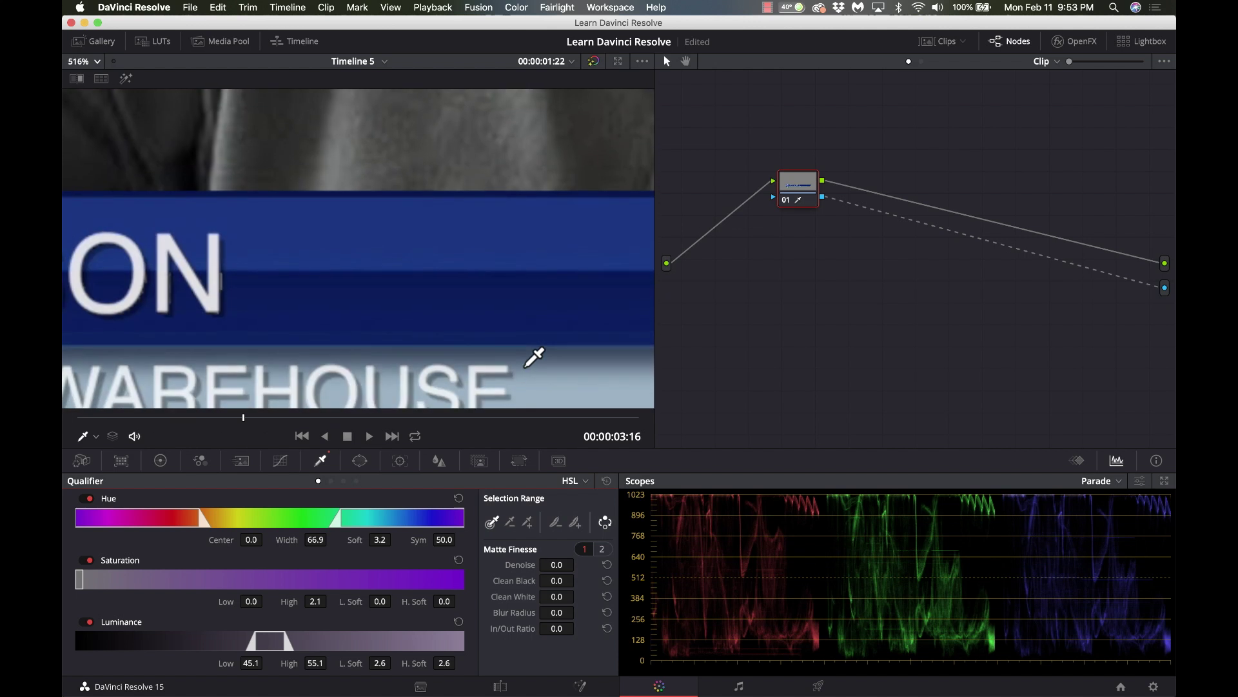
{"action": "scroll", "coordinate": [534, 357], "scroll_direction": "right", "scroll_amount": 15}
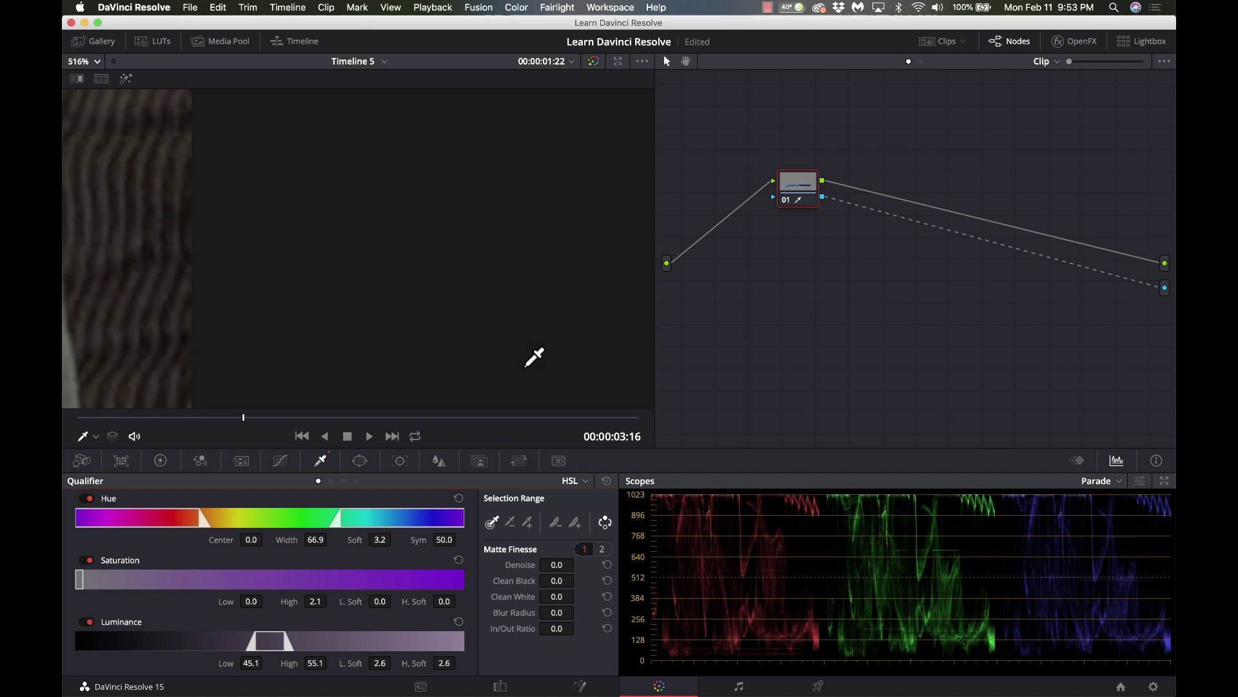
{"action": "scroll", "coordinate": [534, 357], "scroll_direction": "left", "scroll_amount": 6}
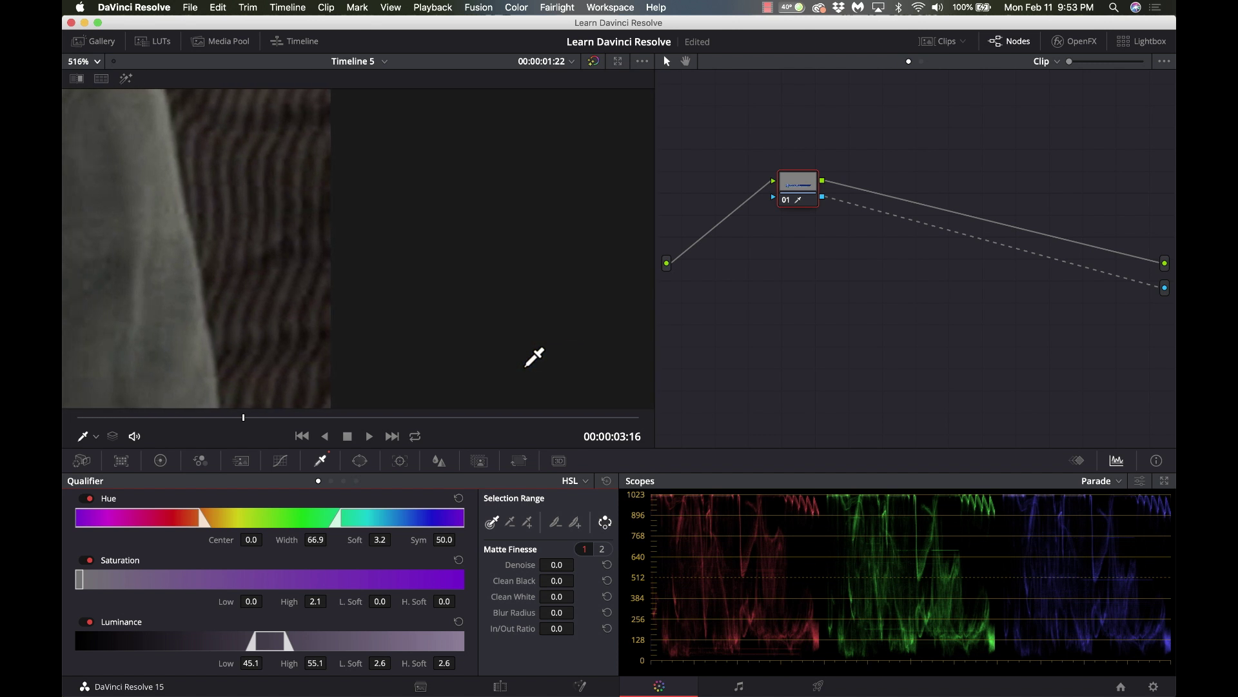
{"action": "scroll", "coordinate": [534, 357], "scroll_direction": "left", "scroll_amount": 5}
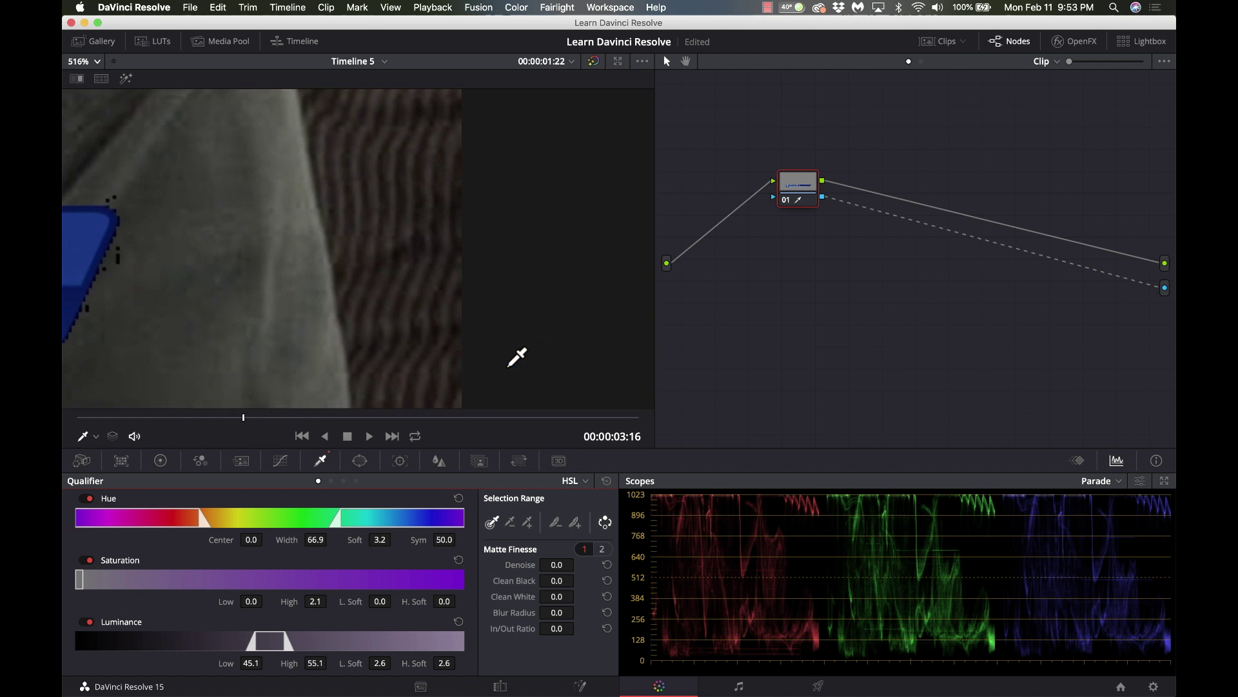
{"action": "scroll", "coordinate": [518, 357], "scroll_direction": "left", "scroll_amount": 8}
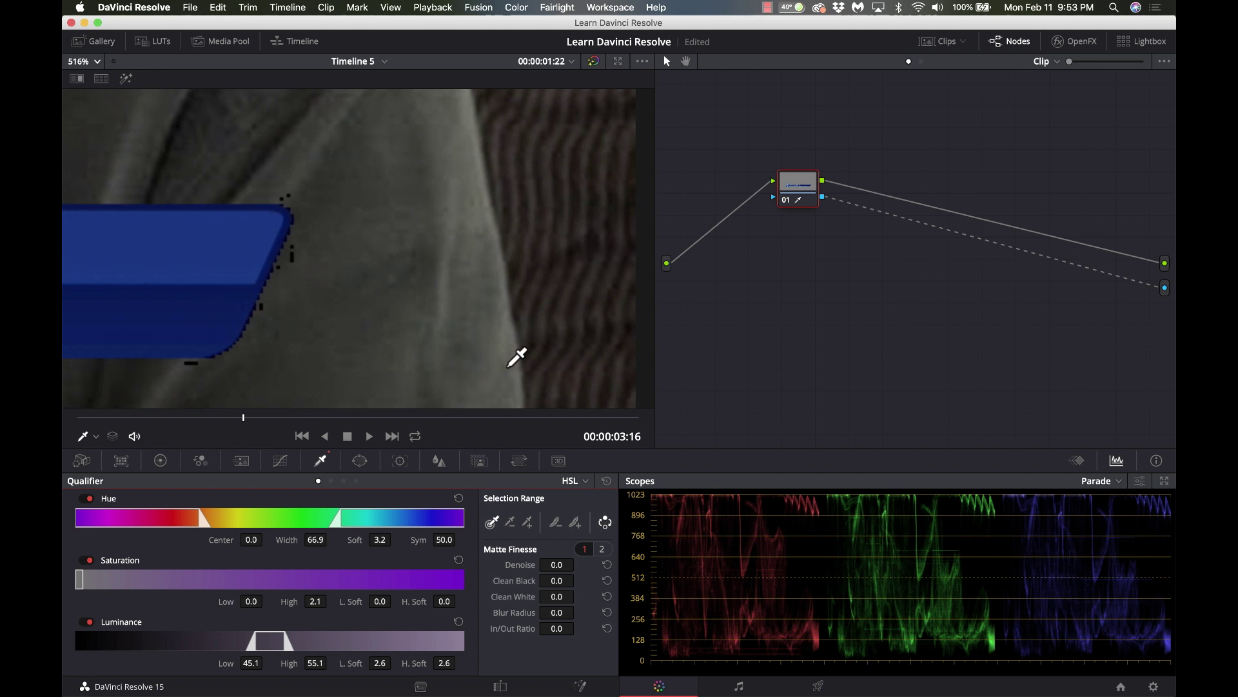
{"action": "scroll", "coordinate": [517, 357], "scroll_direction": "left", "scroll_amount": 6}
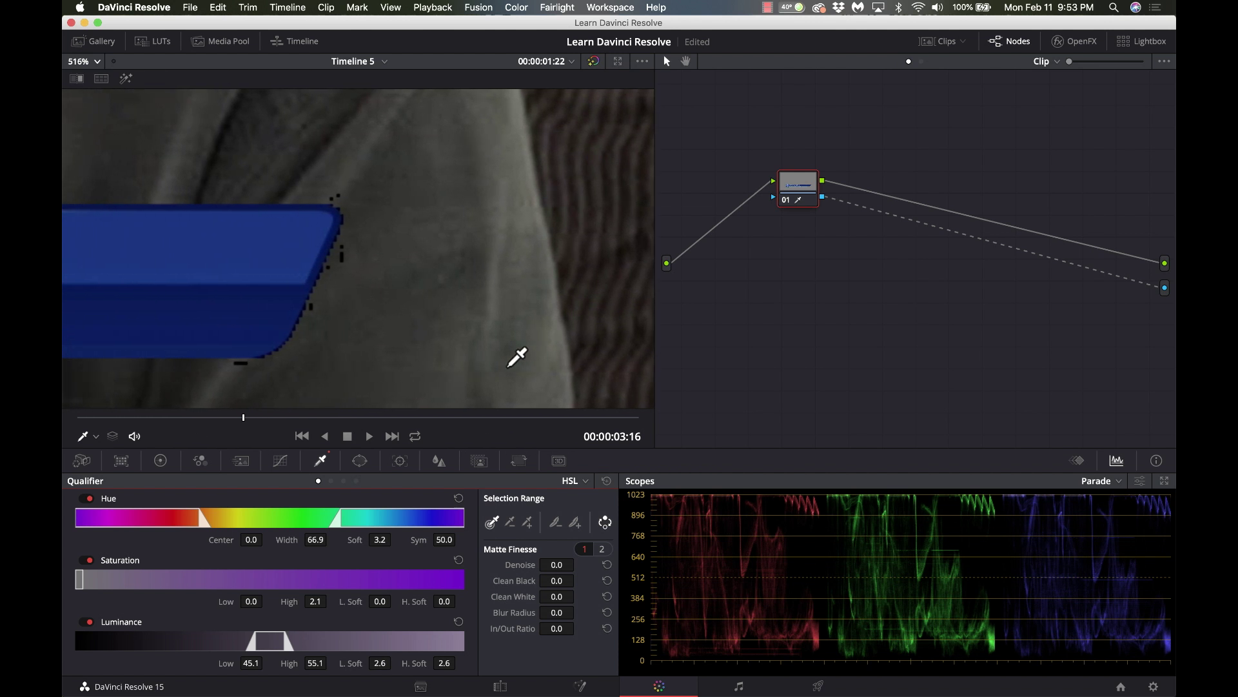
{"action": "scroll", "coordinate": [517, 356], "scroll_direction": "down", "scroll_amount": 3}
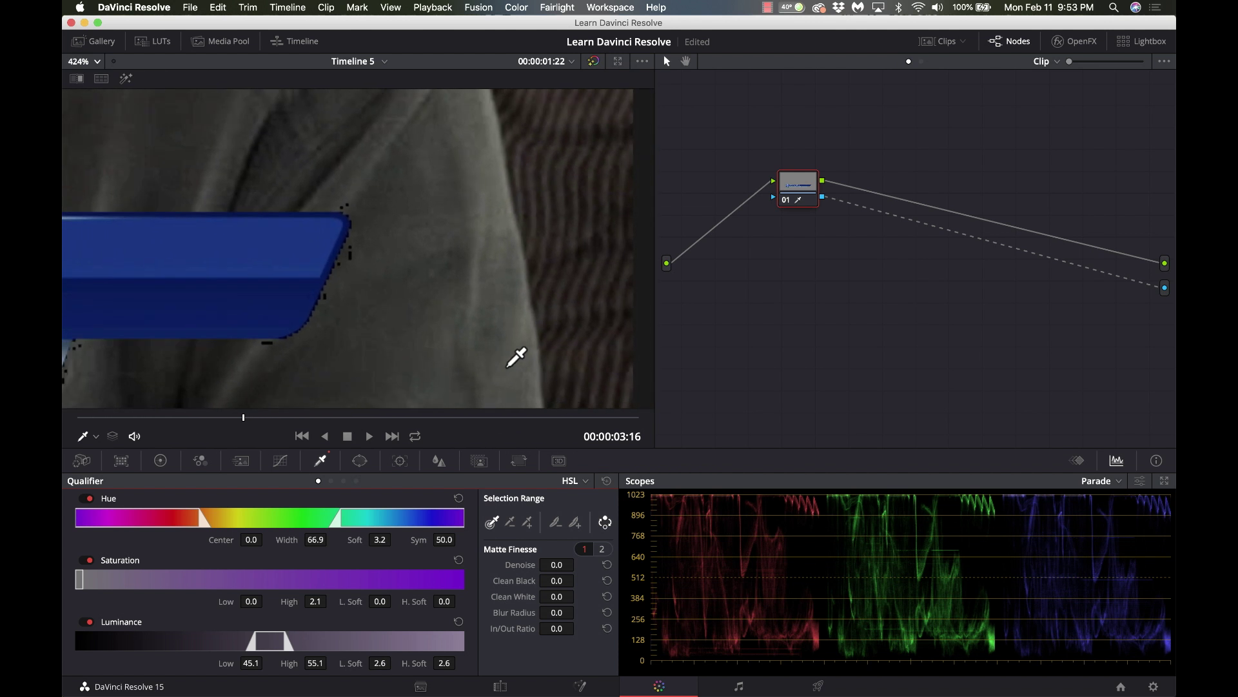
{"action": "scroll", "coordinate": [516, 357], "scroll_direction": "down", "scroll_amount": 1}
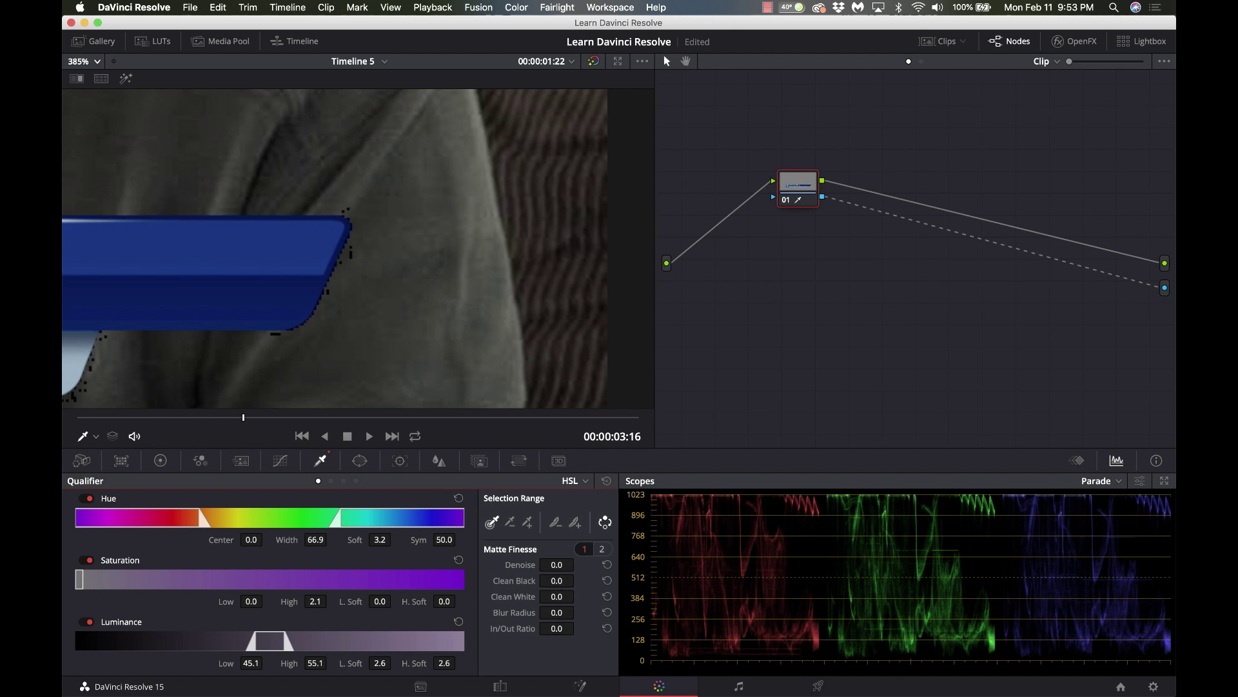
Refine the matte to Denoise 6.5, Clean Black 20.4, Blur Radius 19.4, with In/Out Ratio reset to 0.
{"action": "left_click_drag", "start_coordinate": [556, 580], "coordinate": [556, 580]}
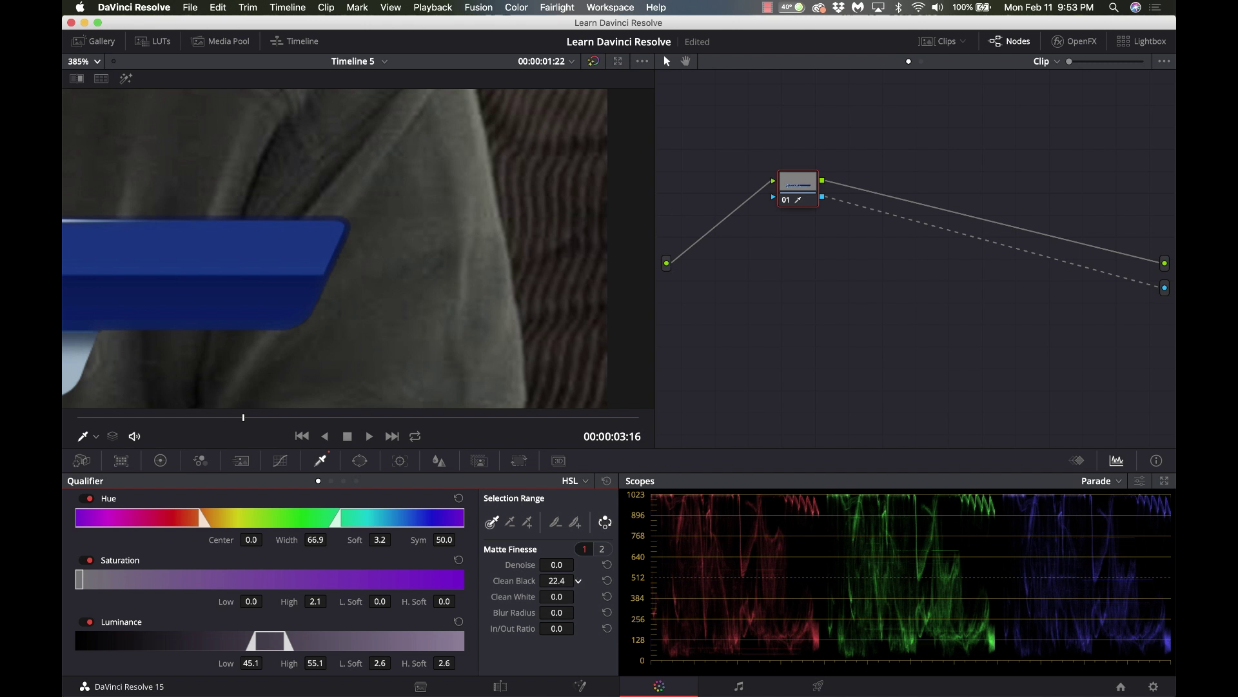
{"action": "left_click_drag", "start_coordinate": [556, 581], "coordinate": [579, 564]}
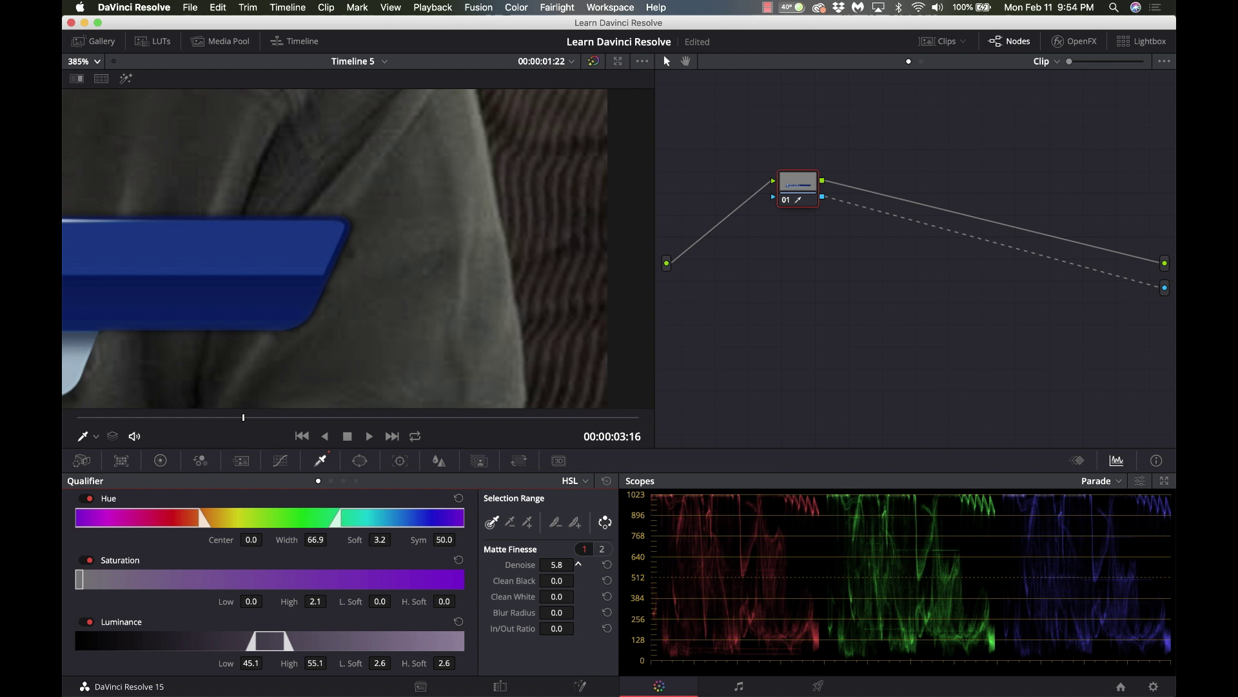
{"action": "left_click_drag", "start_coordinate": [548, 580], "coordinate": [578, 580]}
{"action": "left_click_drag", "start_coordinate": [578, 580], "coordinate": [578, 579]}
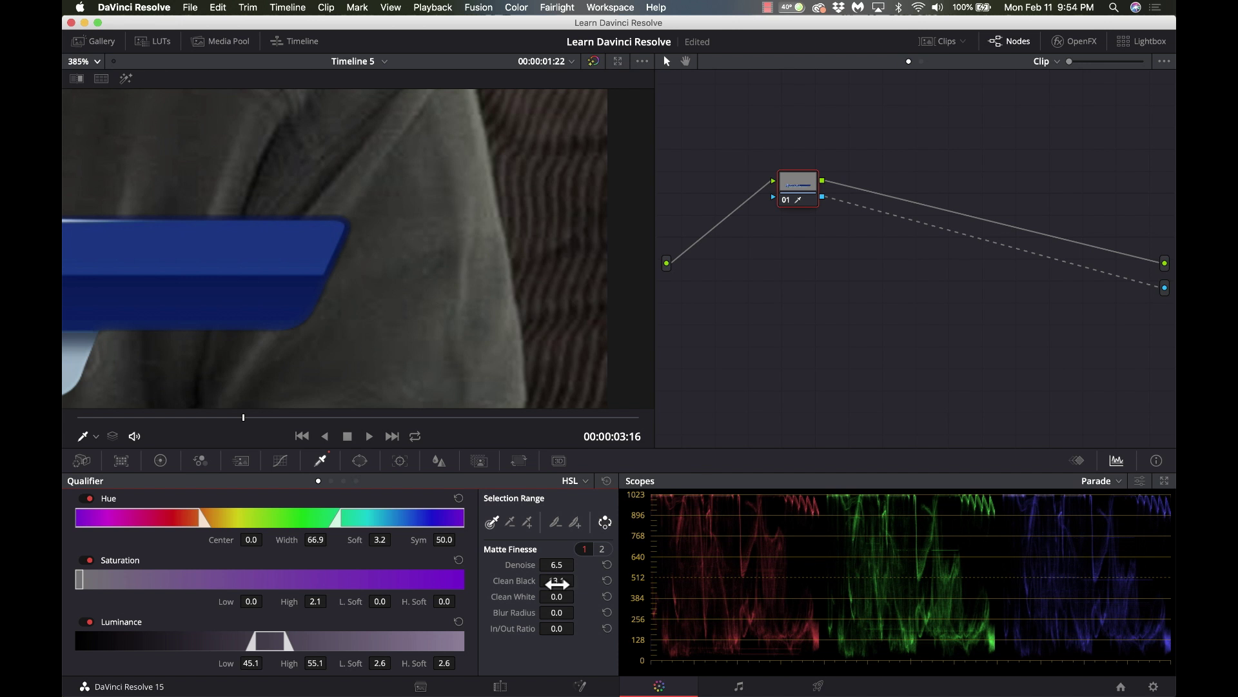
{"action": "left_click_drag", "start_coordinate": [579, 612], "coordinate": [578, 612]}
{"action": "left_click_drag", "start_coordinate": [557, 612], "coordinate": [566, 612]}
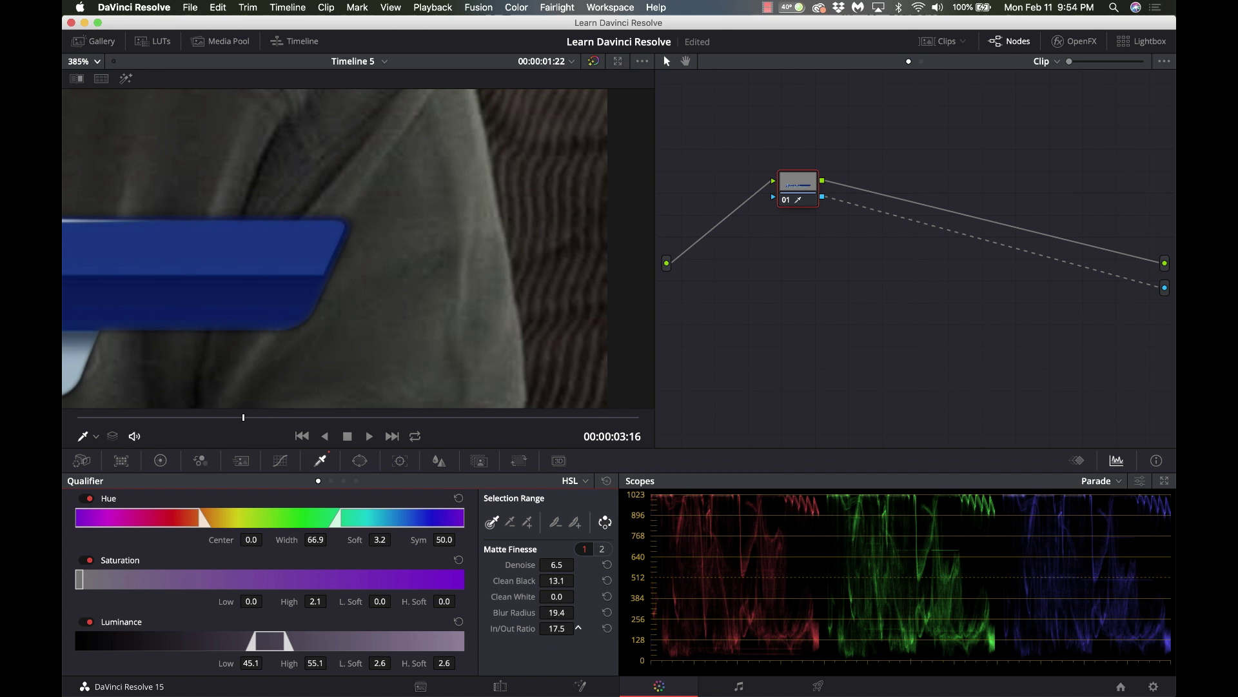
{"action": "mouse_move", "coordinate": [556, 629]}
{"action": "left_mouse_down"}
{"action": "mouse_move", "coordinate": [545, 628]}
{"action": "mouse_move", "coordinate": [578, 628]}
{"action": "left_mouse_up"}
{"action": "left_click", "coordinate": [607, 629]}
{"action": "mouse_move", "coordinate": [560, 578]}
{"action": "left_mouse_down"}
{"action": "mouse_move", "coordinate": [563, 565]}
{"action": "mouse_move", "coordinate": [574, 581]}
{"action": "left_mouse_up"}
{"action": "scroll", "coordinate": [248, 332], "scroll_direction": "down", "scroll_amount": 5}
{"action": "scroll", "coordinate": [248, 332], "scroll_direction": "down", "scroll_amount": 3}
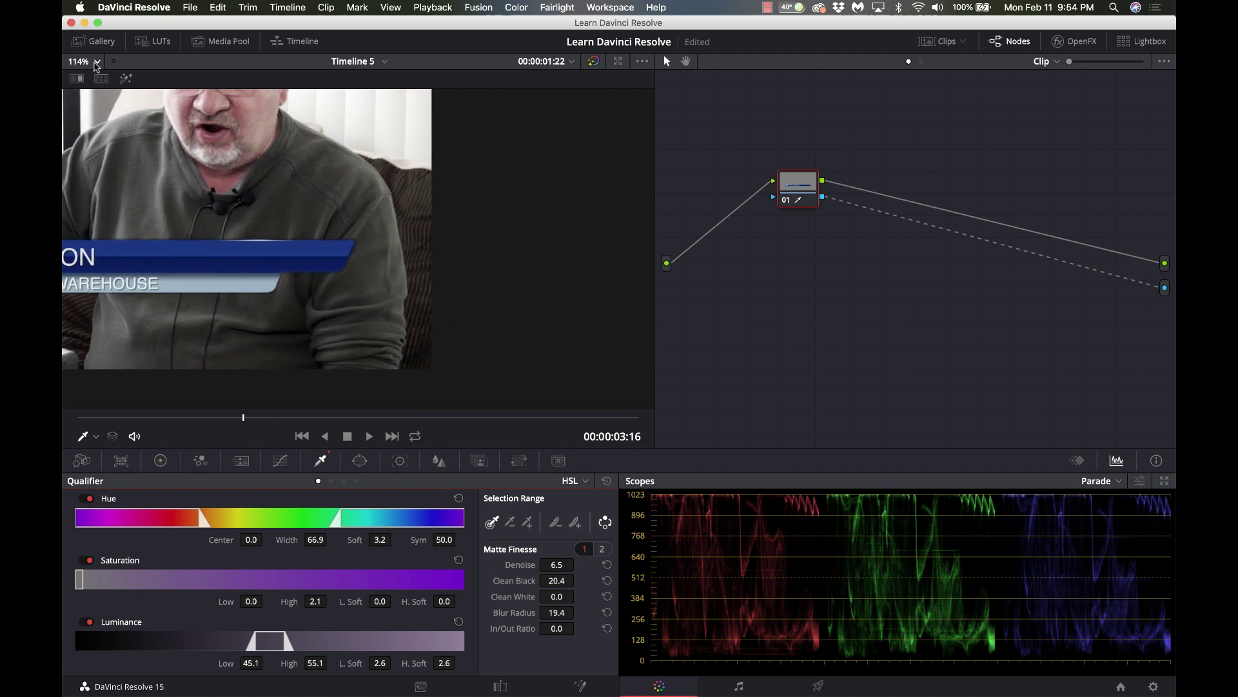
{"action": "key", "text": "shift+z"}
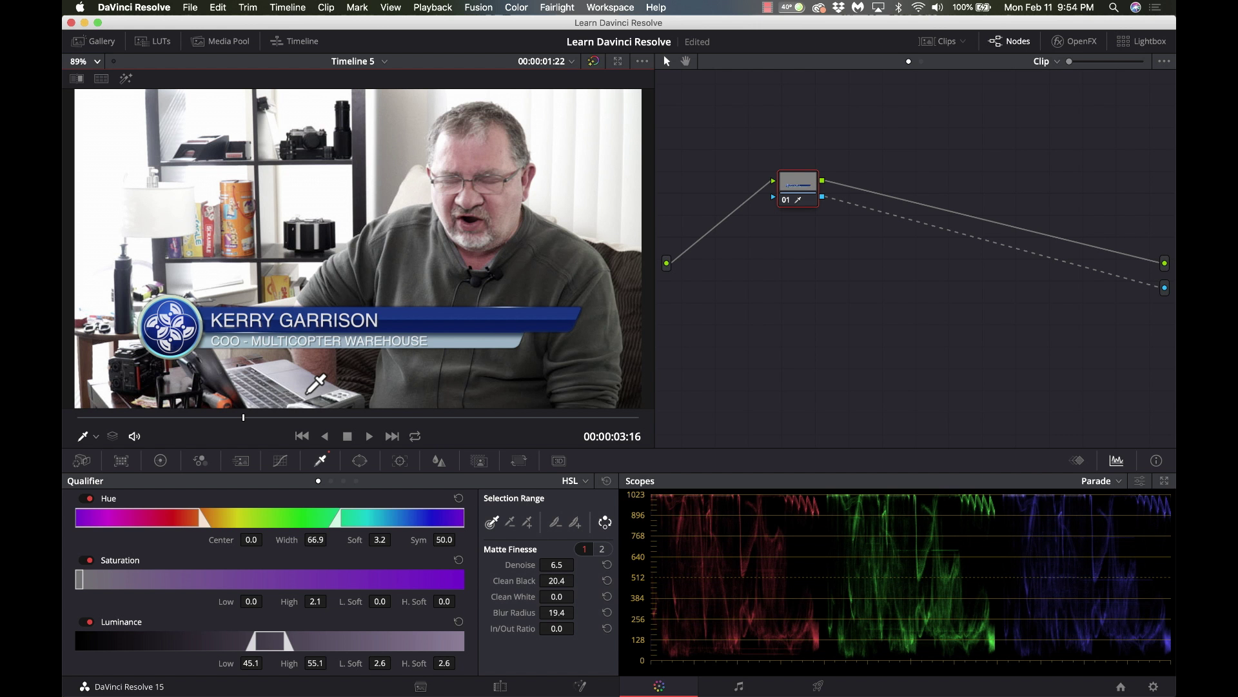
Back on the Edit page, play the timeline from about 00:00:01:22 to the second lower third.
{"action": "left_click", "coordinate": [501, 686]}
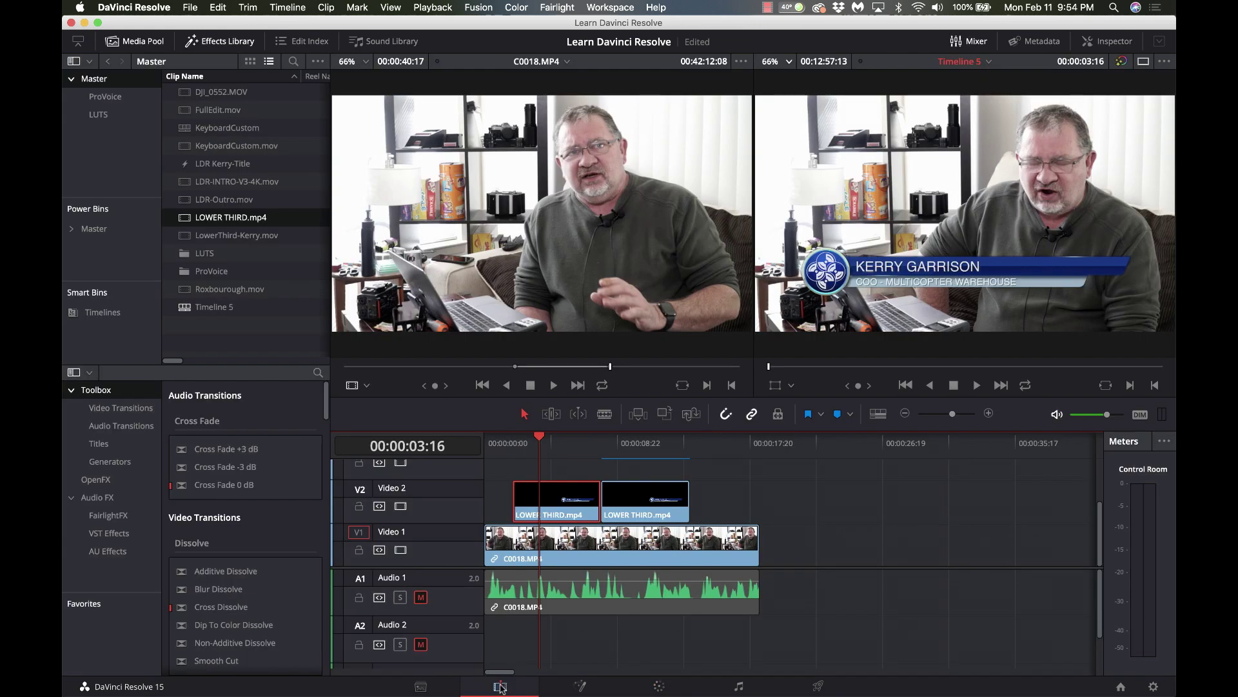
{"action": "left_click", "coordinate": [515, 450]}
{"action": "key", "text": "space"}
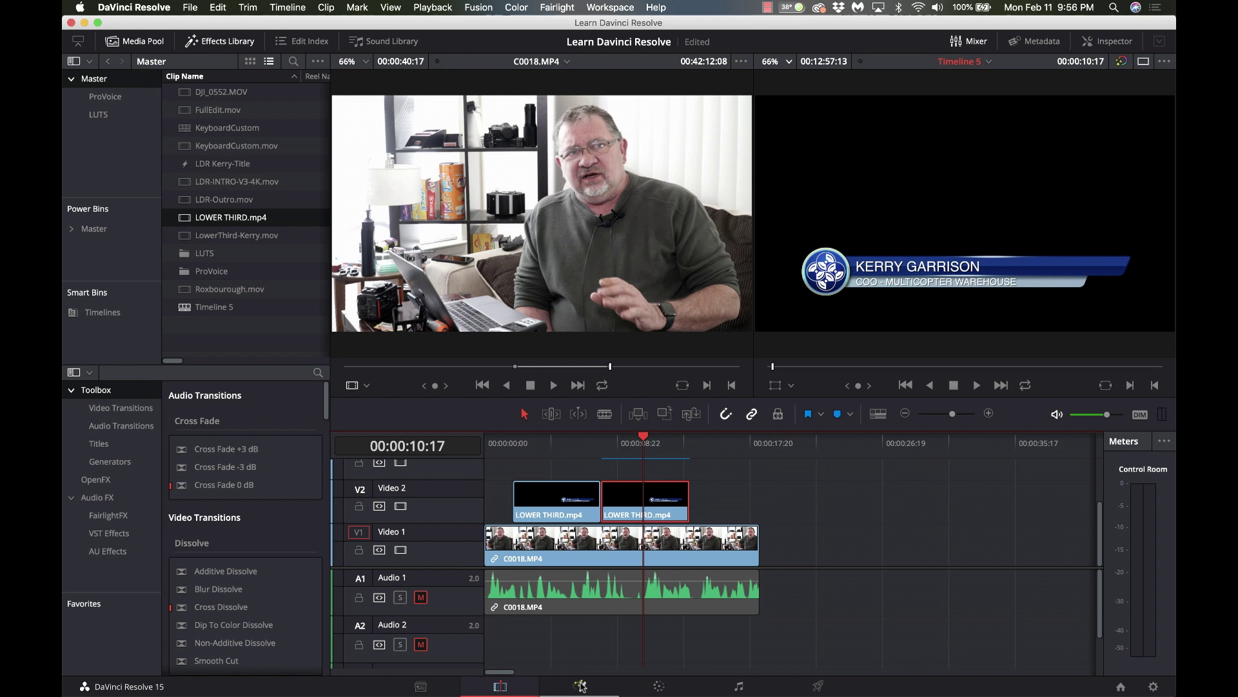
Open the second LOWER THIRD clip in Fusion and move MediaIn1 and MediaOut1 closer together.
{"action": "left_click", "coordinate": [580, 686]}
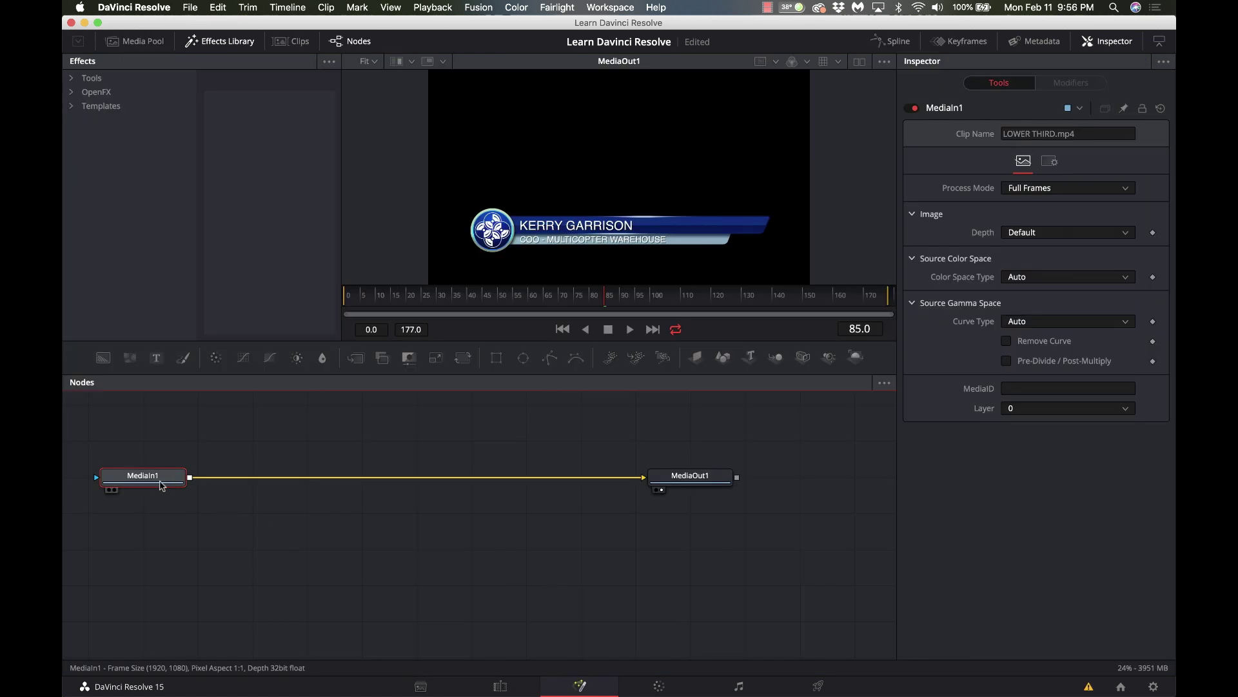
{"action": "left_click_drag", "start_coordinate": [158, 479], "coordinate": [404, 480]}
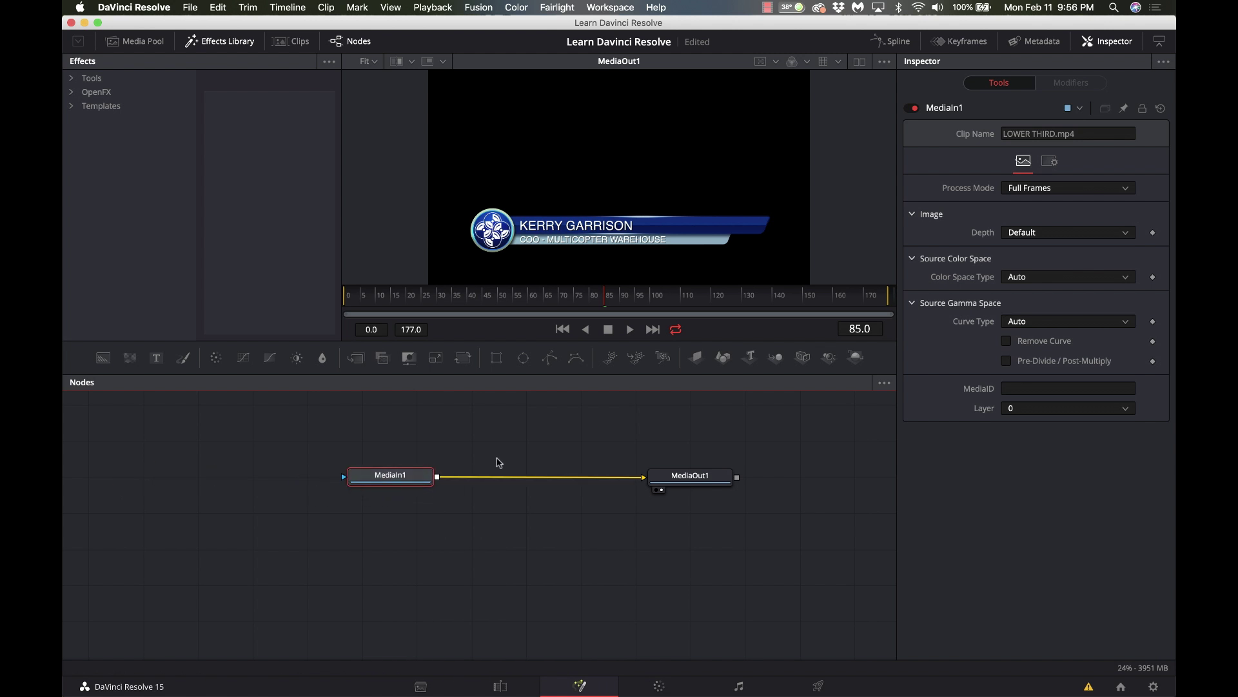
{"action": "left_click_drag", "start_coordinate": [706, 478], "coordinate": [729, 478]}
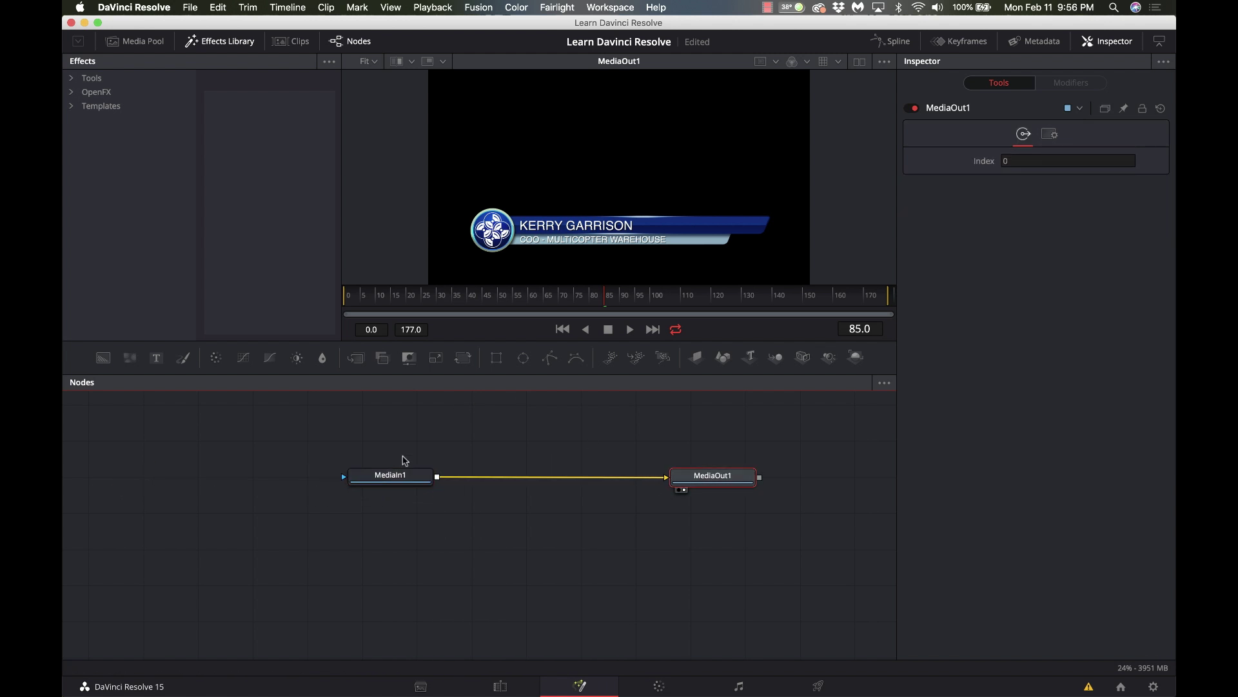
{"action": "left_click", "coordinate": [391, 476]}
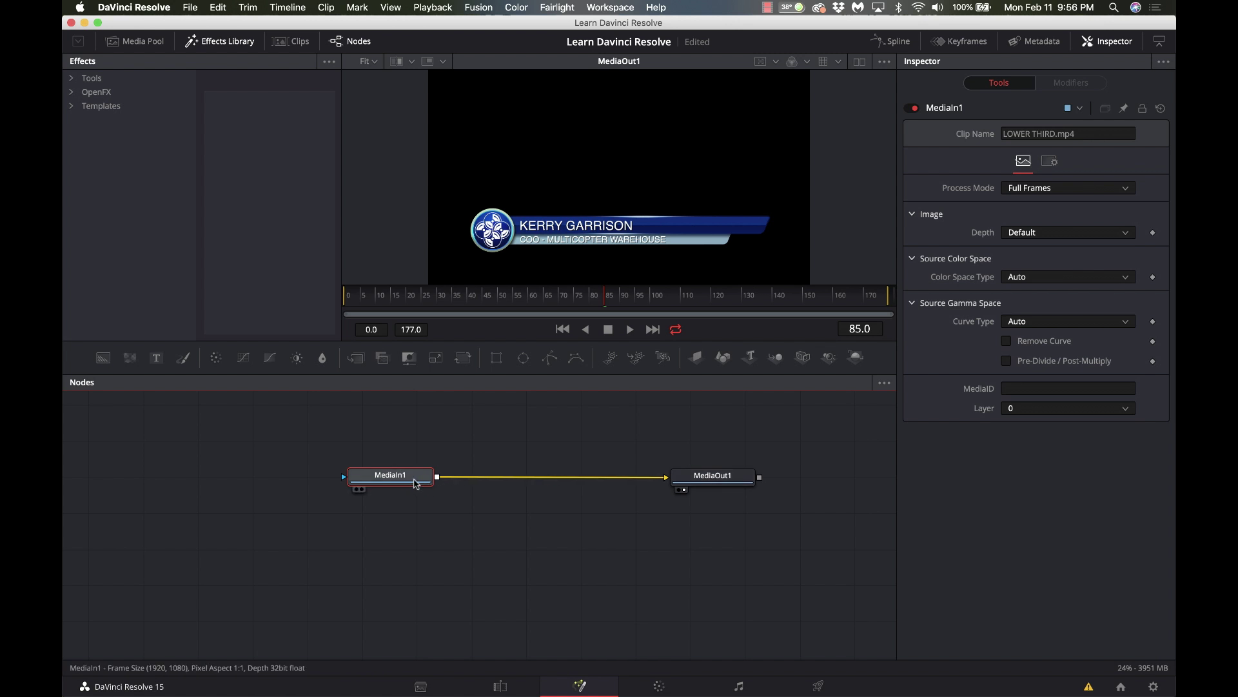
{"action": "mouse_move", "coordinate": [415, 482]}
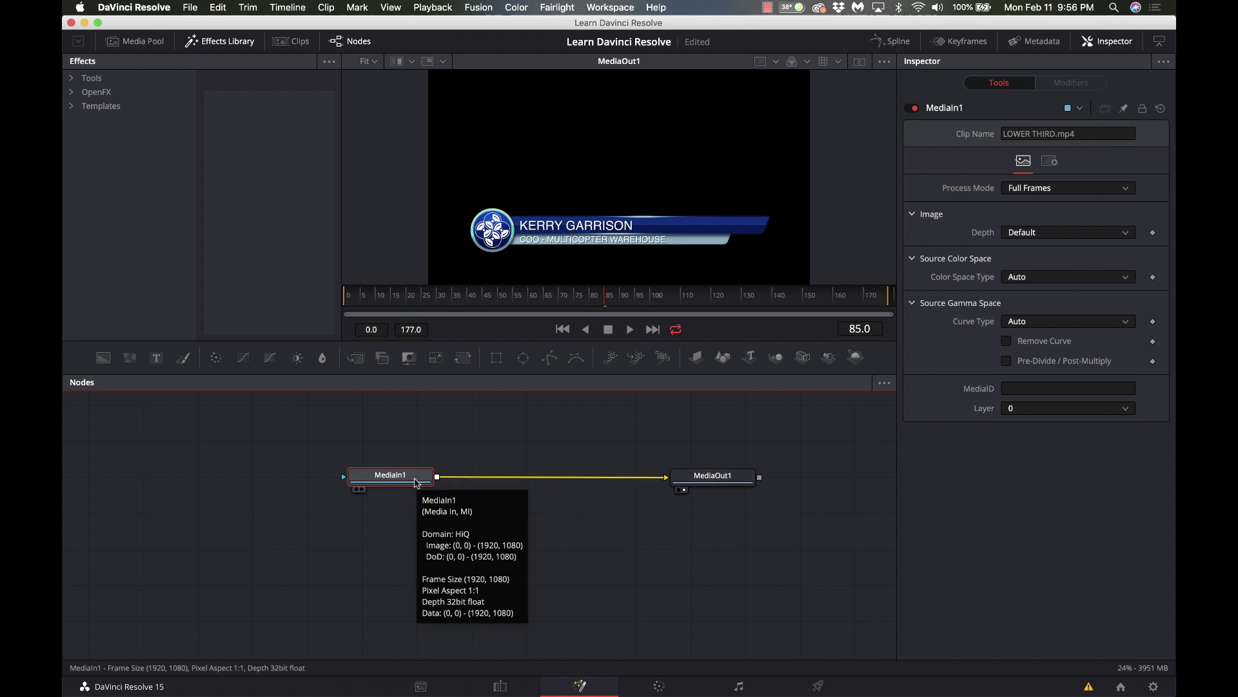
Insert a Luma Keyer (LKy) between MediaIn1 and MediaOut1 by searching for 'luma'.
{"action": "key", "text": "shift+space"}
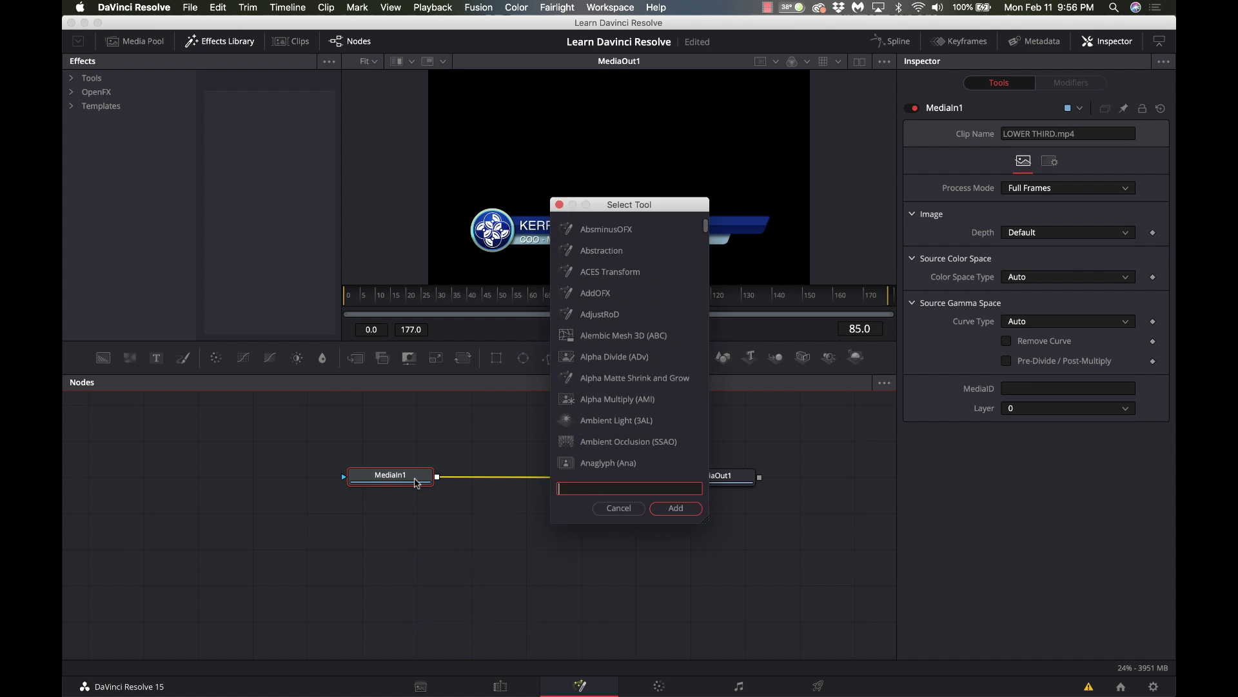
{"action": "type", "text": "luma"}
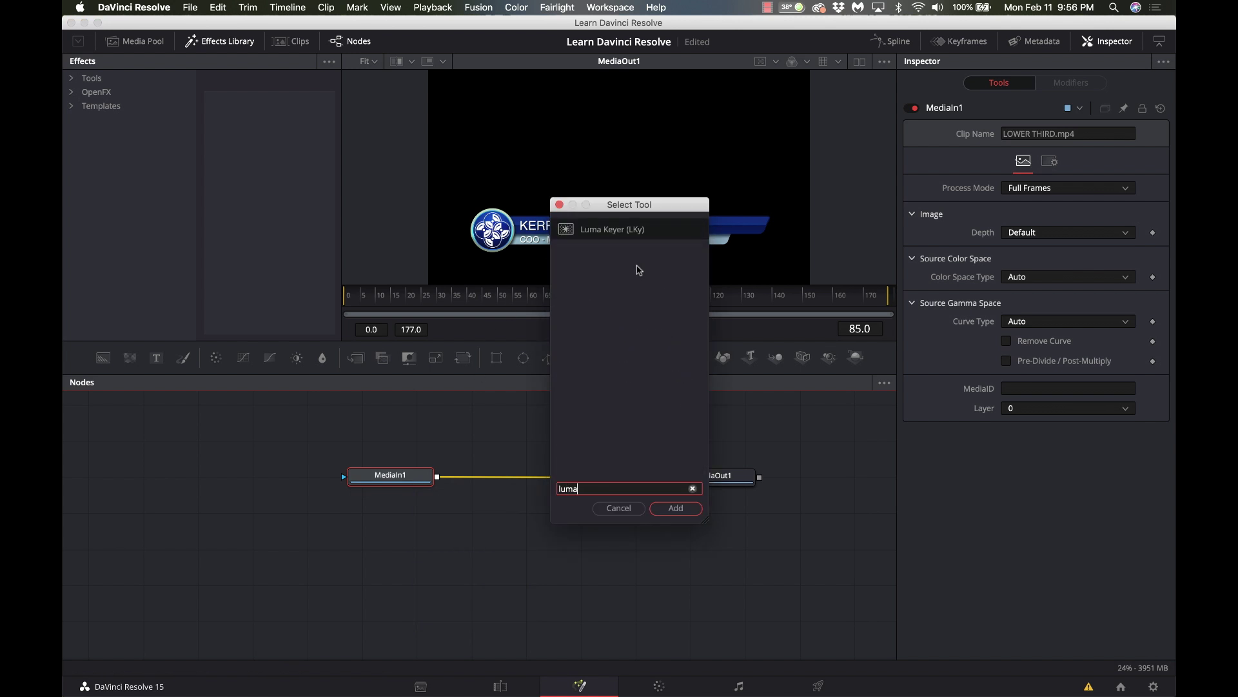
{"action": "left_click", "coordinate": [694, 511]}
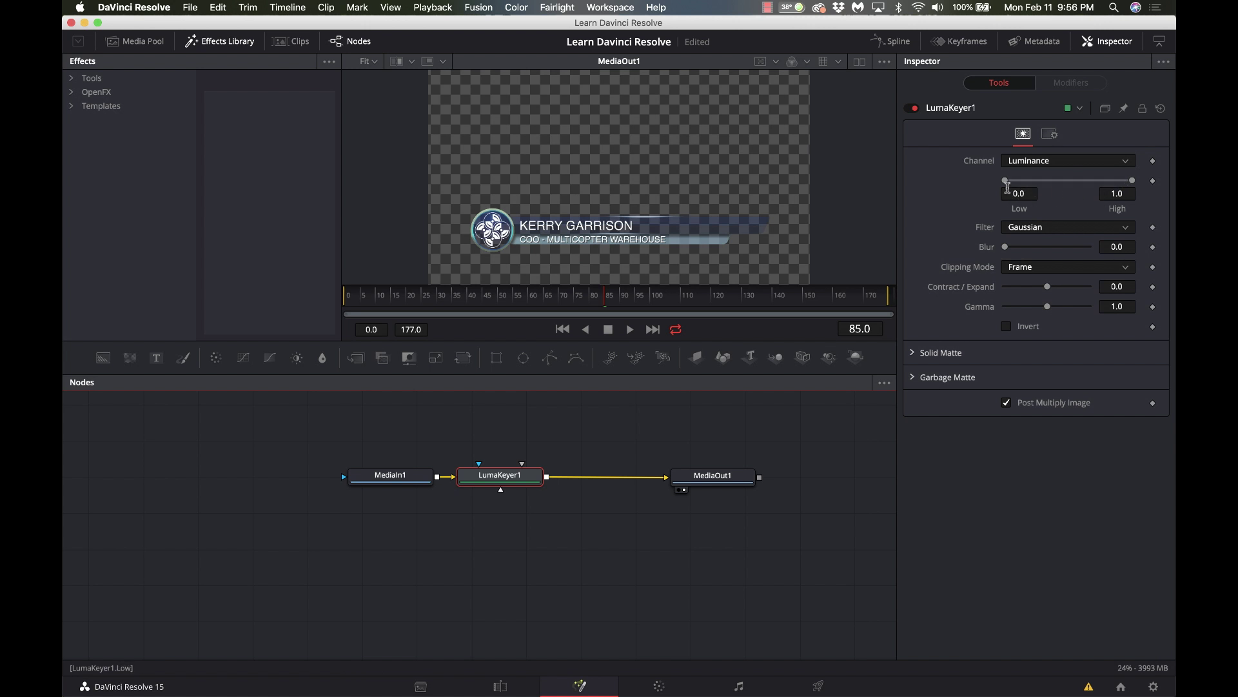
Drag the LumaKeyer1 range handles to Low 0.0 and High 0.078.
{"action": "left_click_drag", "start_coordinate": [1006, 182], "coordinate": [948, 174]}
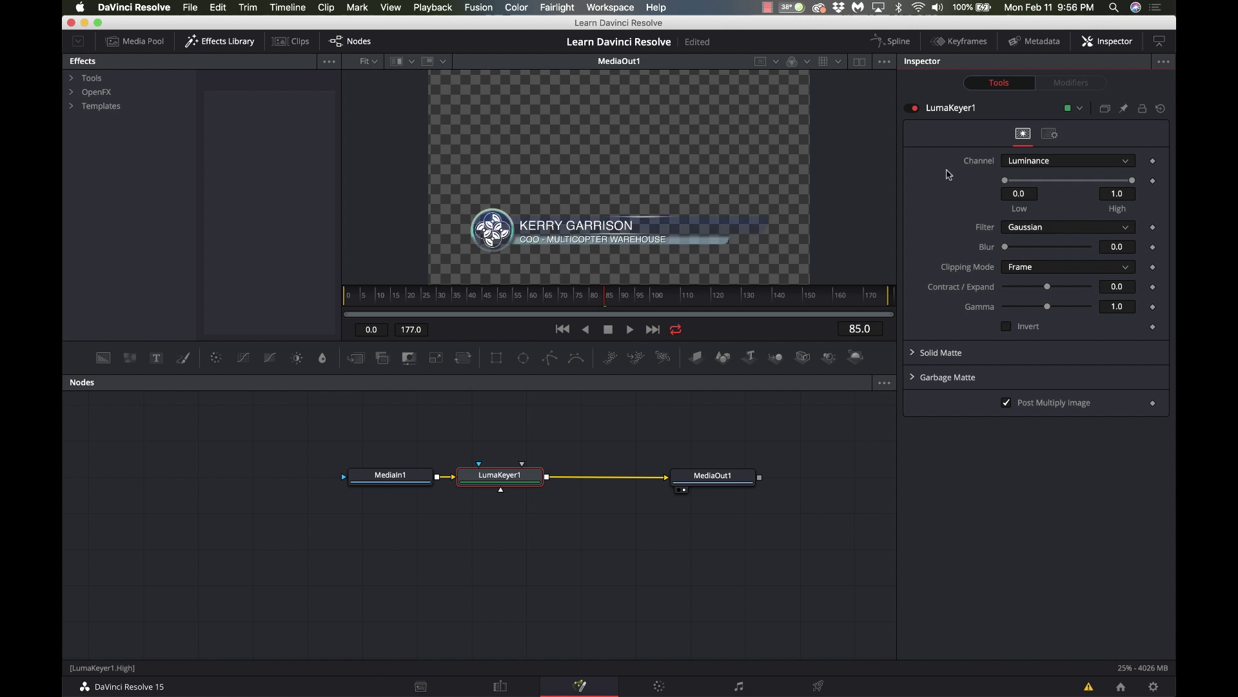
{"action": "left_click_drag", "start_coordinate": [1134, 181], "coordinate": [1050, 187]}
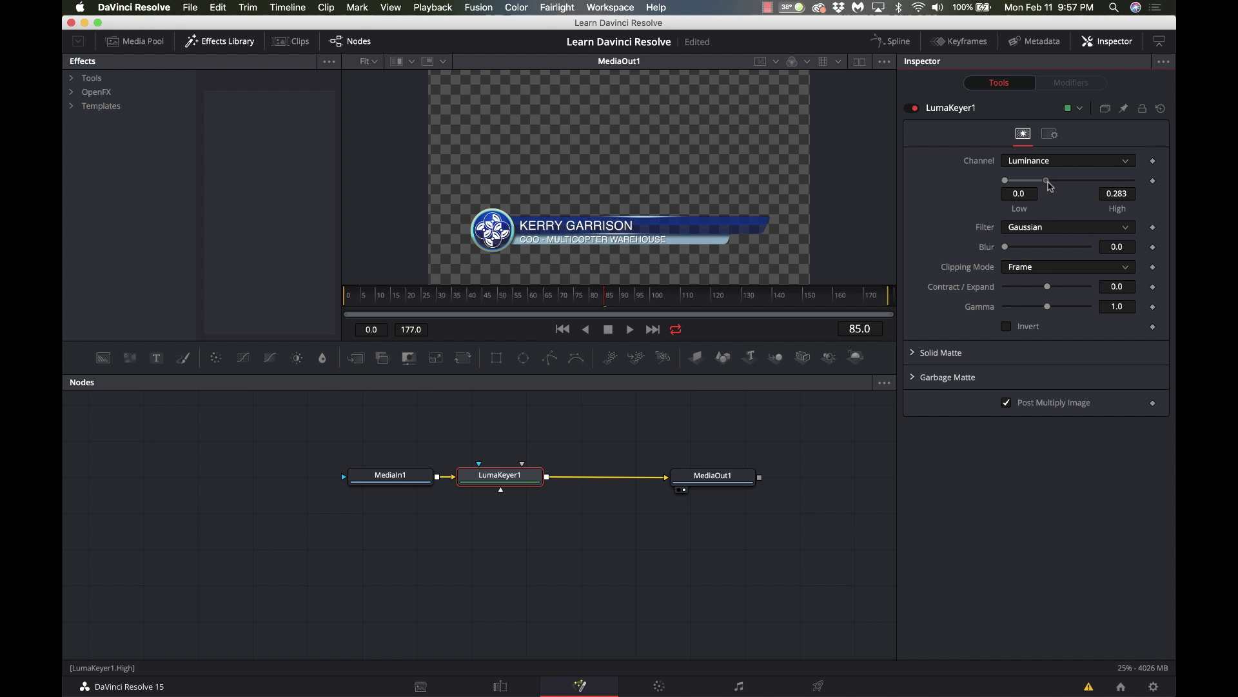
{"action": "left_click_drag", "start_coordinate": [1049, 186], "coordinate": [1025, 187]}
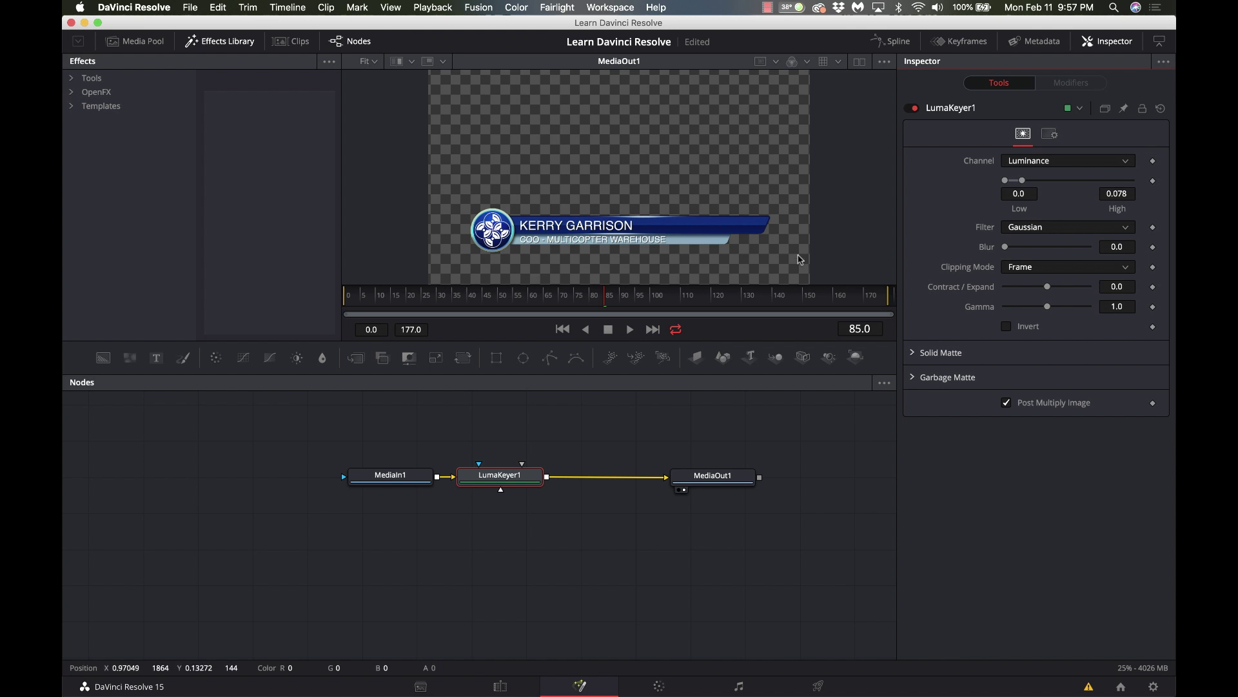
Zoom the viewer to 200% on the bar's edge and set the Luma Keyer High to 0.1.
{"action": "left_click", "coordinate": [371, 63]}
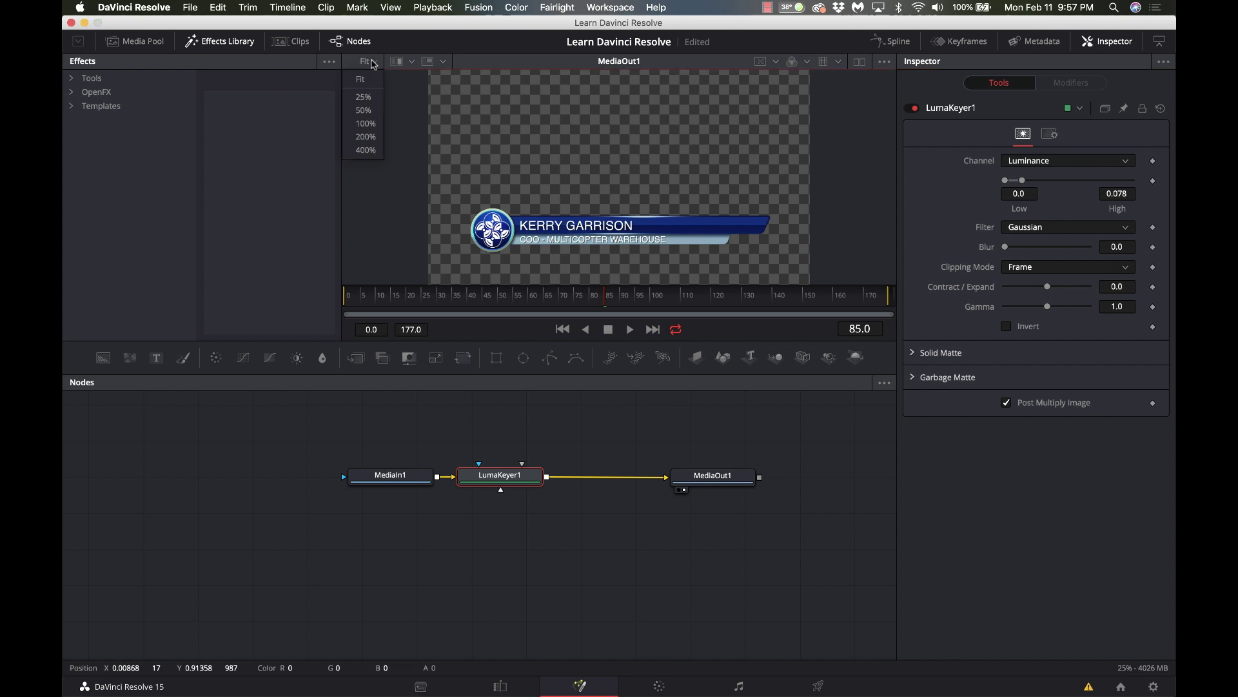
{"action": "left_click", "coordinate": [375, 137]}
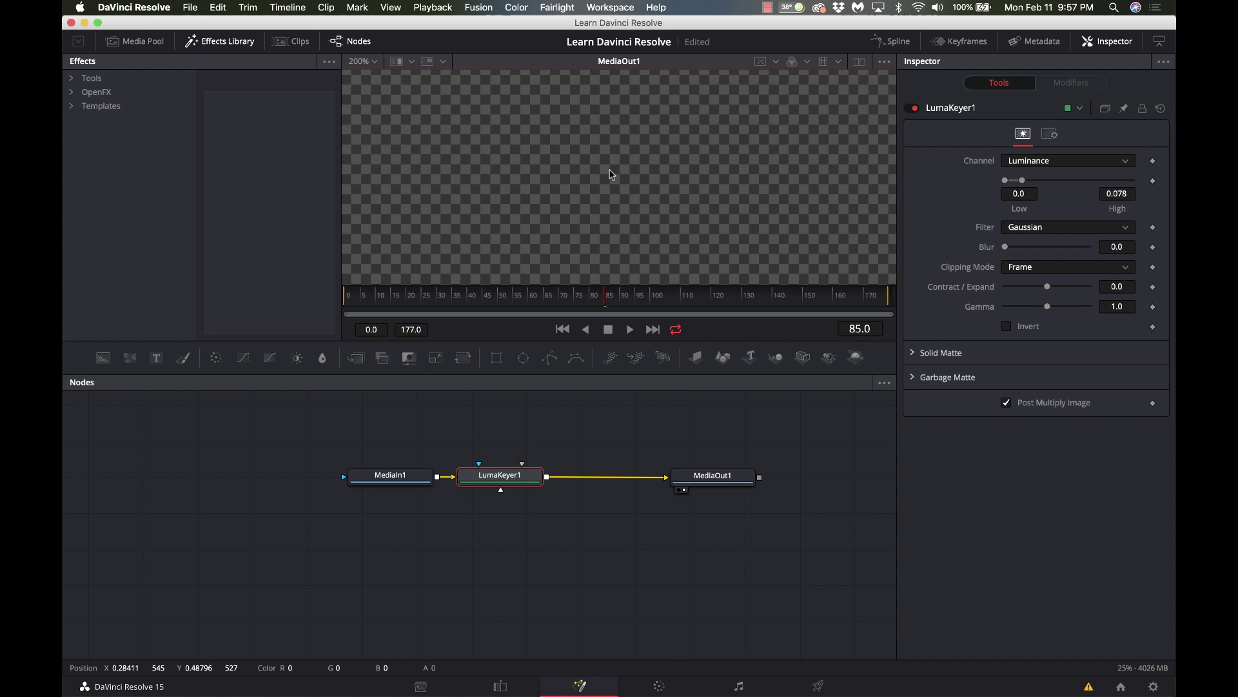
{"action": "scroll", "coordinate": [609, 174], "scroll_direction": "down", "scroll_amount": 10}
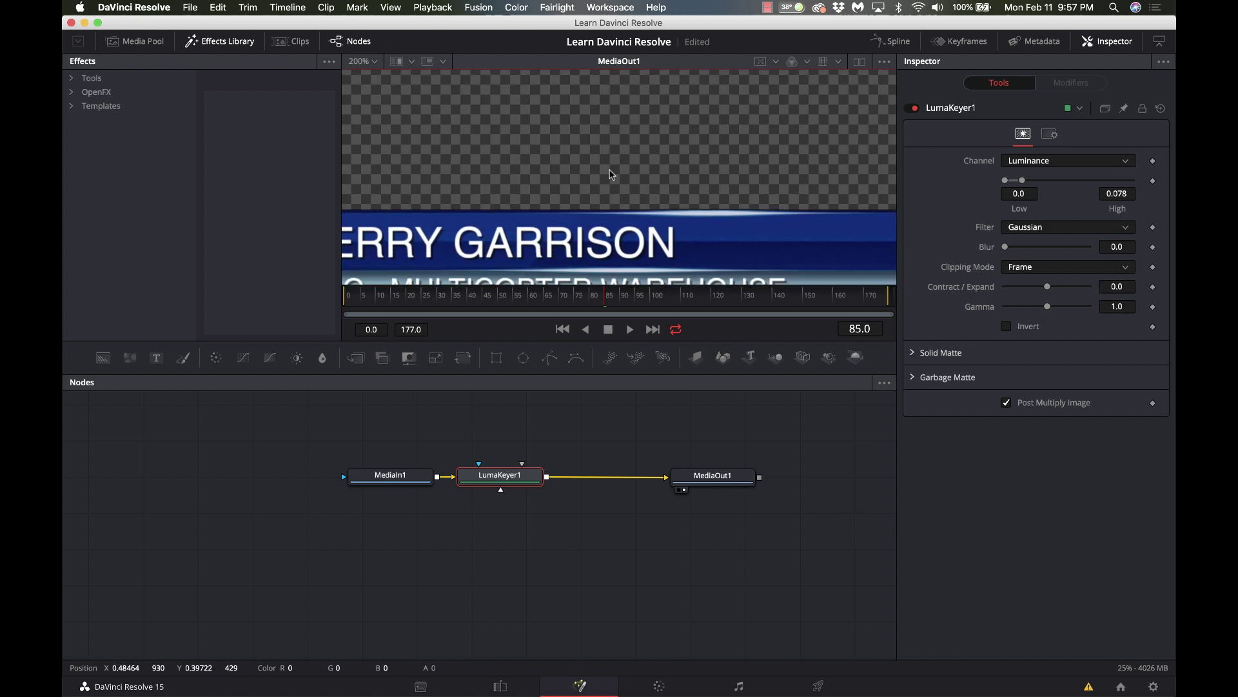
{"action": "scroll", "coordinate": [609, 175], "scroll_direction": "right", "scroll_amount": 8}
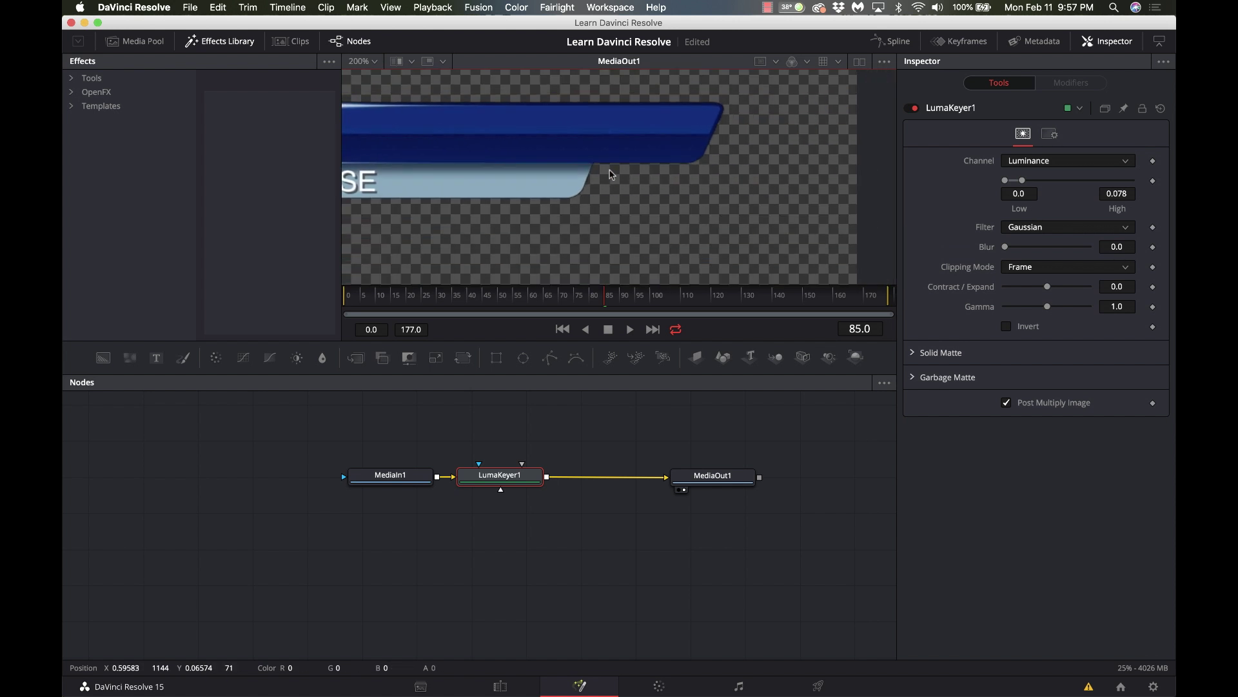
{"action": "scroll", "coordinate": [609, 174], "scroll_direction": "up", "scroll_amount": 4}
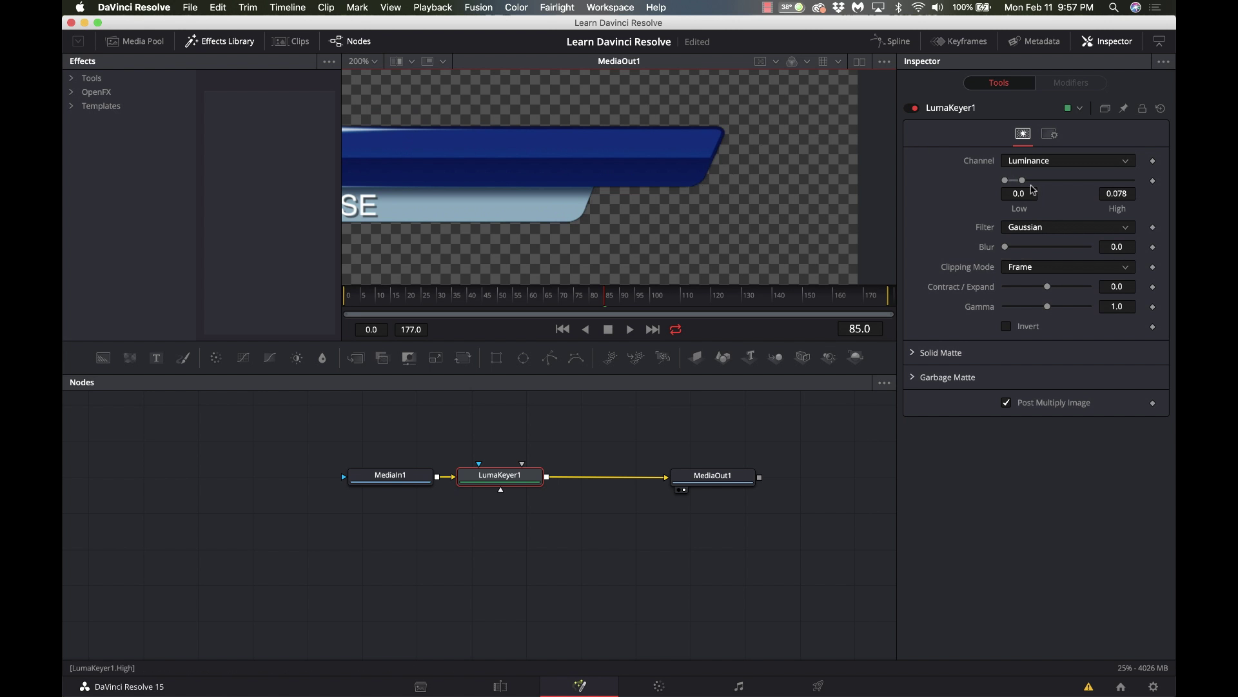
{"action": "mouse_move", "coordinate": [1022, 181]}
{"action": "left_mouse_down"}
{"action": "mouse_move", "coordinate": [1086, 182]}
{"action": "mouse_move", "coordinate": [1004, 188]}
{"action": "left_mouse_up"}
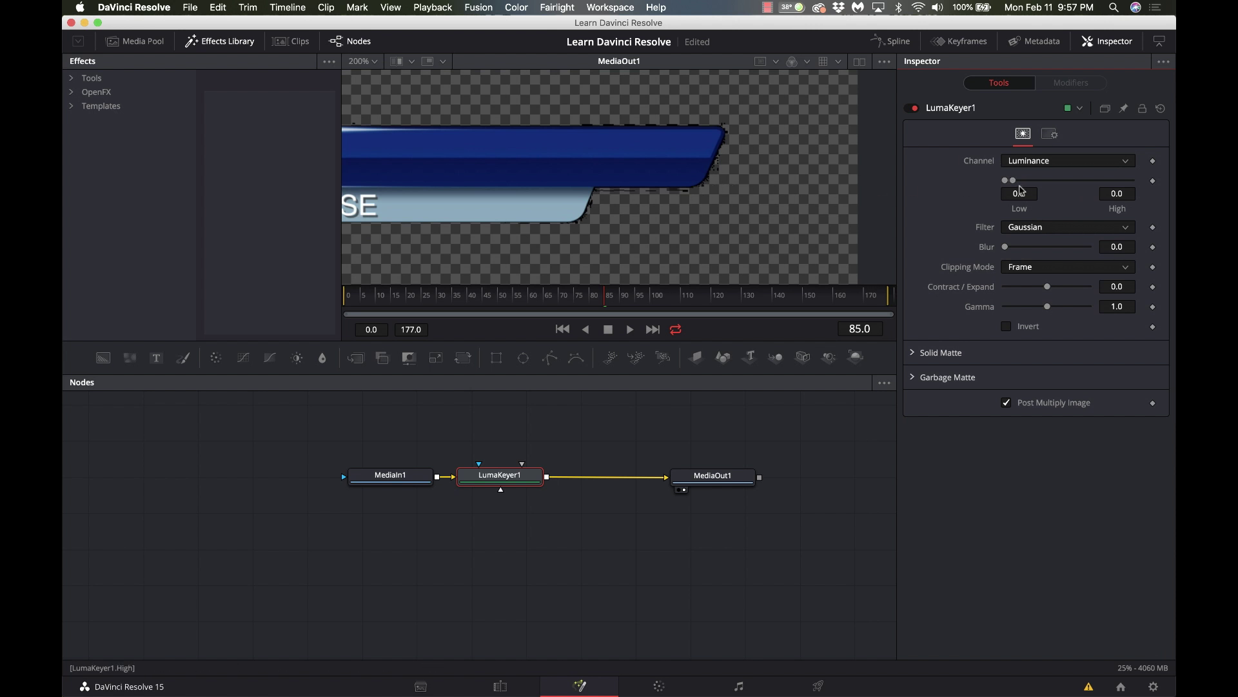
{"action": "mouse_move", "coordinate": [1015, 183]}
{"action": "left_mouse_down"}
{"action": "mouse_move", "coordinate": [1169, 186]}
{"action": "mouse_move", "coordinate": [1026, 189]}
{"action": "left_mouse_up"}
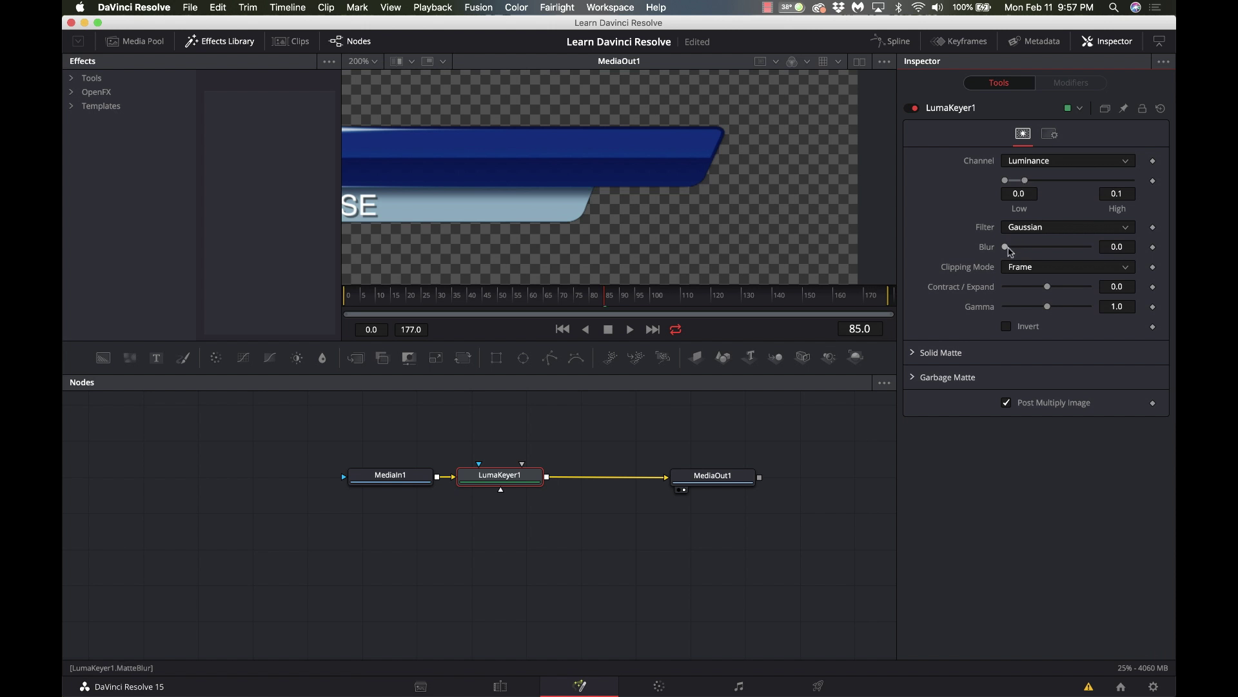
Set the Luma Keyer Blur to 0.16, keeping Frame clipping mode and Luminance channel.
{"action": "mouse_move", "coordinate": [1009, 247]}
{"action": "left_mouse_down"}
{"action": "mouse_move", "coordinate": [1101, 251]}
{"action": "mouse_move", "coordinate": [1007, 250]}
{"action": "left_mouse_up"}
{"action": "left_click", "coordinate": [1025, 269]}
{"action": "left_click", "coordinate": [1026, 271]}
{"action": "left_click", "coordinate": [1038, 164]}
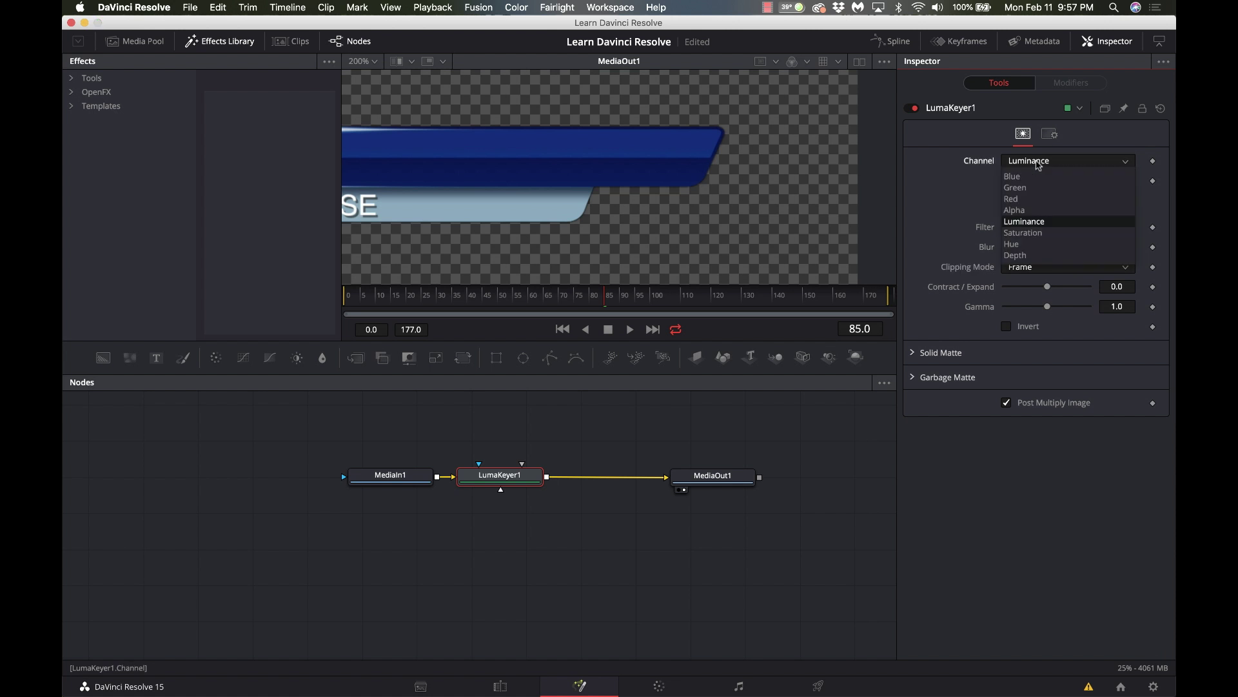
{"action": "left_click", "coordinate": [1038, 165]}
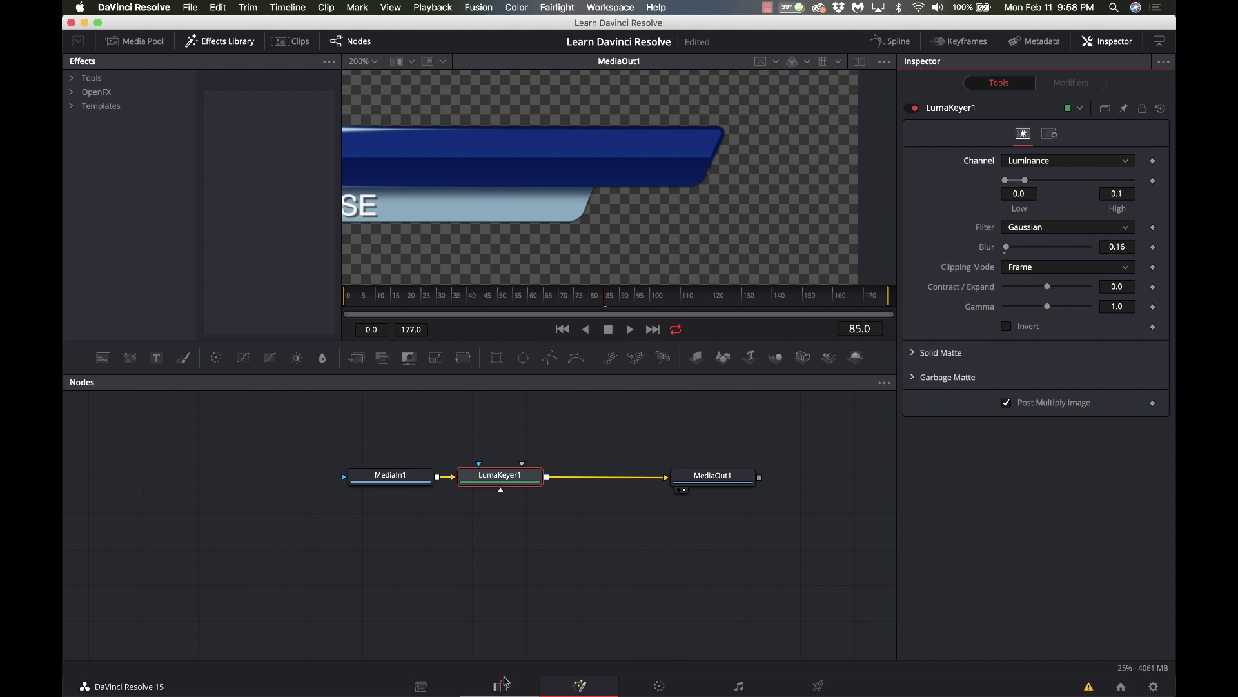
On the Edit page, play from just before the second LOWER THIRD clip to check the keyed overlay.
{"action": "left_click", "coordinate": [501, 687]}
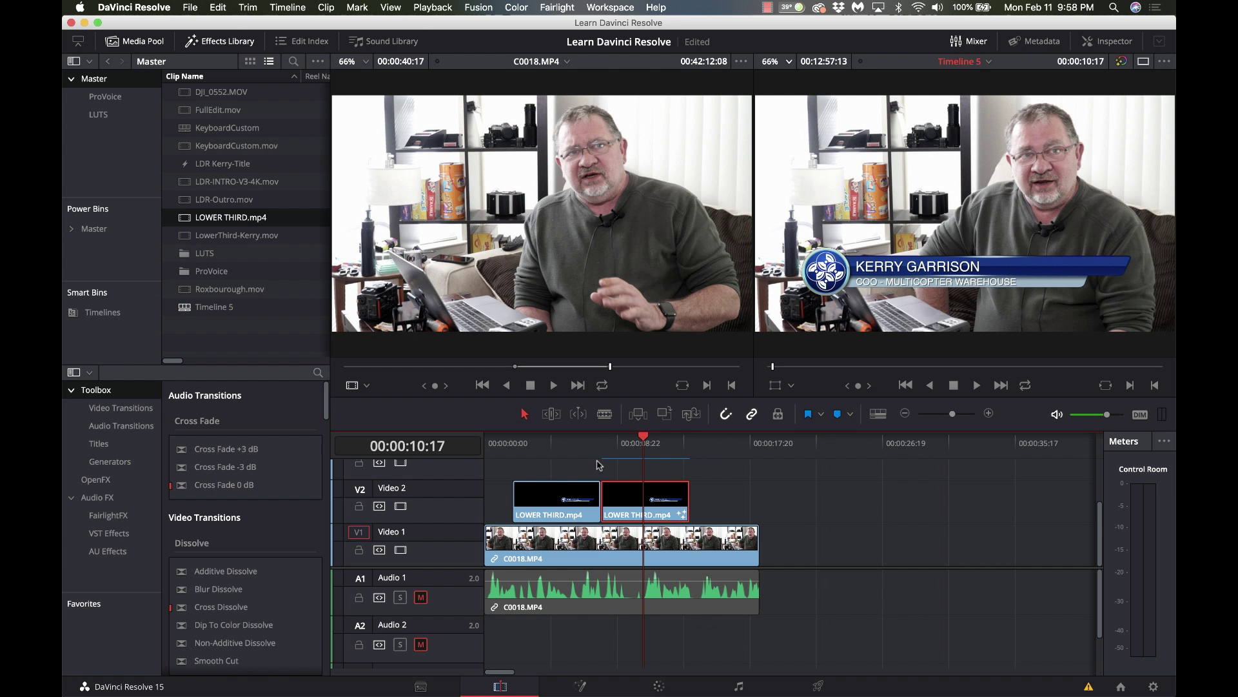
{"action": "mouse_move", "coordinate": [660, 498]}
{"action": "left_click", "coordinate": [600, 450]}
{"action": "key", "text": "space"}
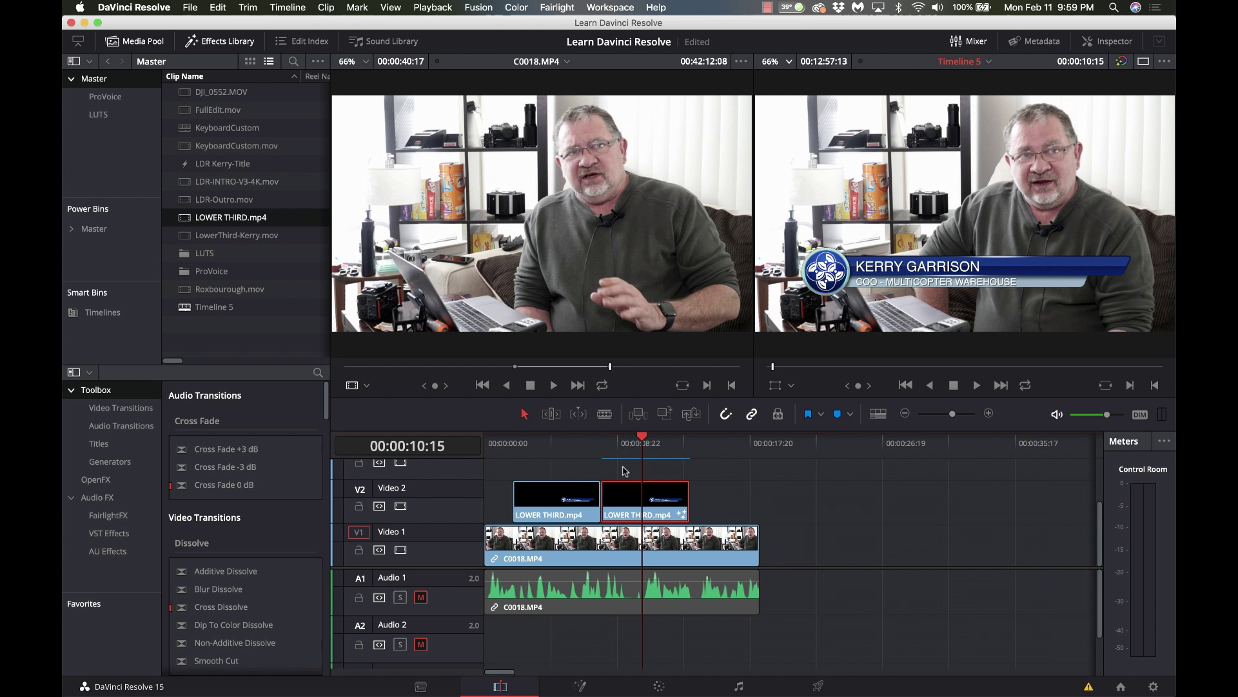
{"action": "left_click", "coordinate": [536, 450]}
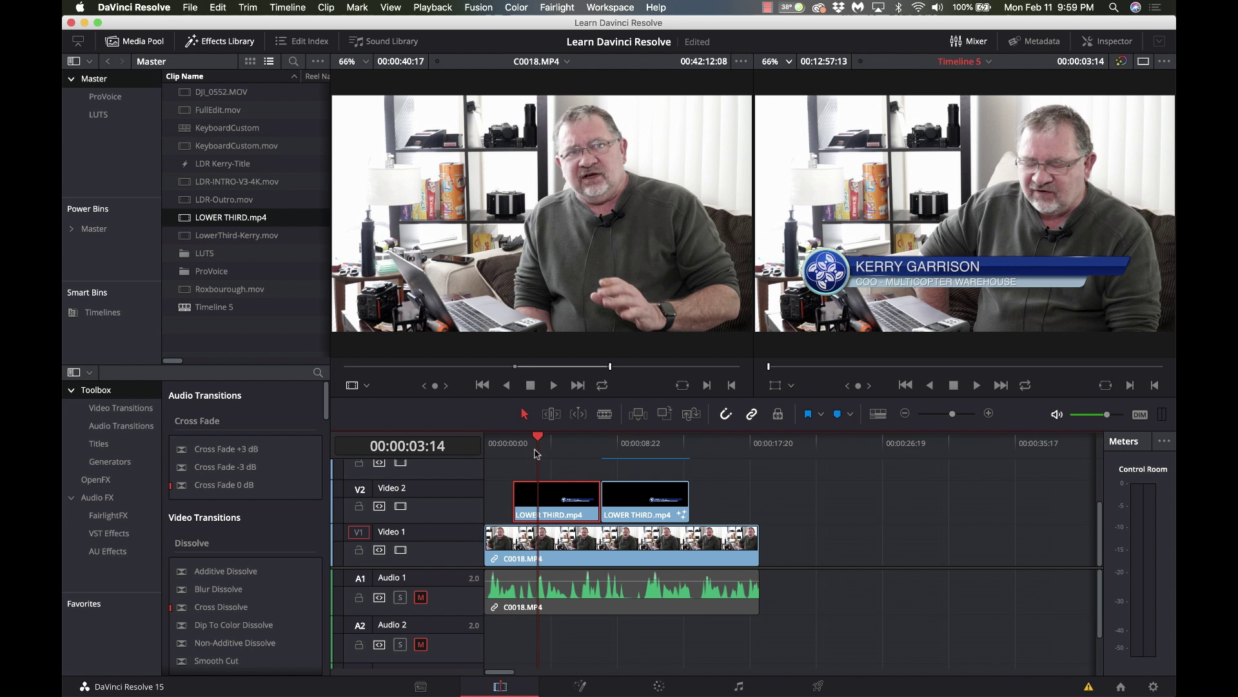
{"action": "left_click", "coordinate": [520, 447]}
{"action": "key", "text": "space"}
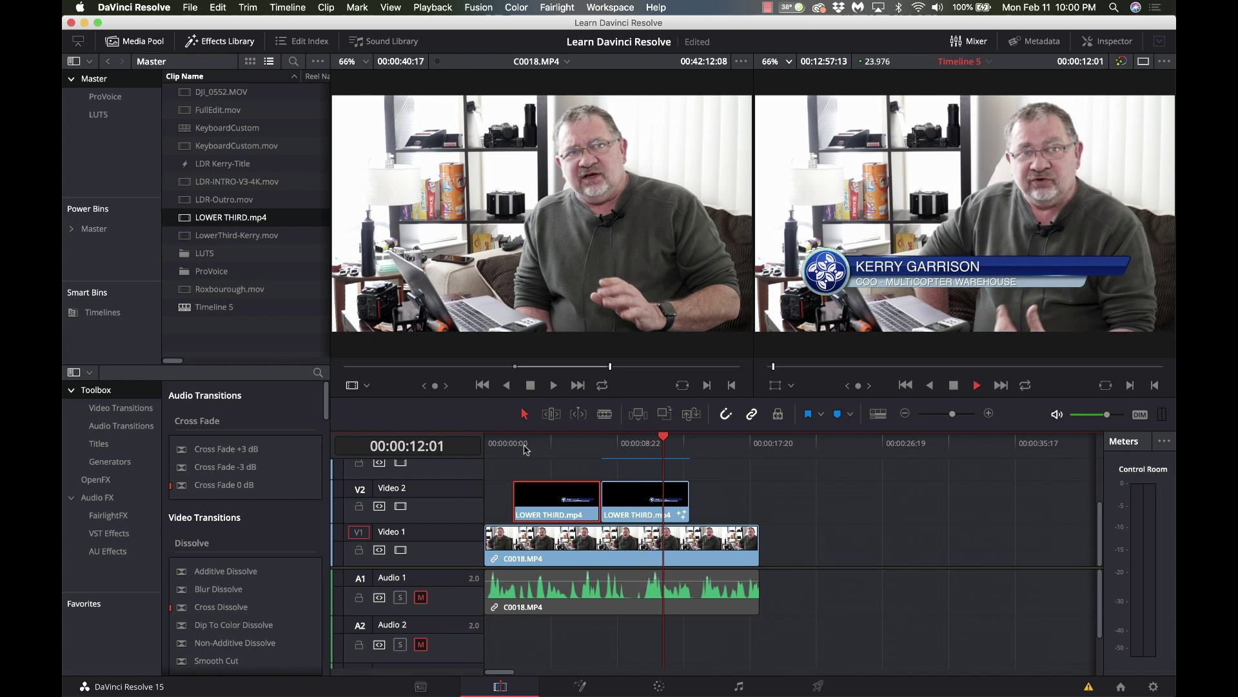
{"action": "key", "text": "space"}
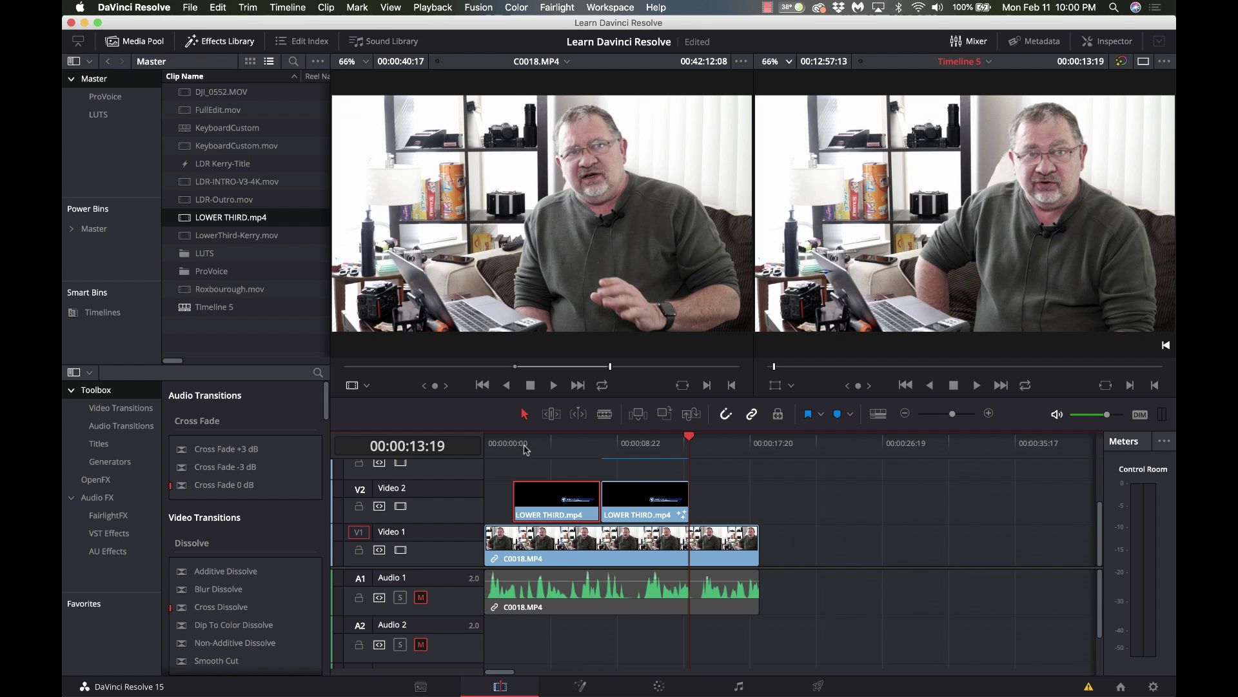
{"action": "left_click", "coordinate": [525, 446]}
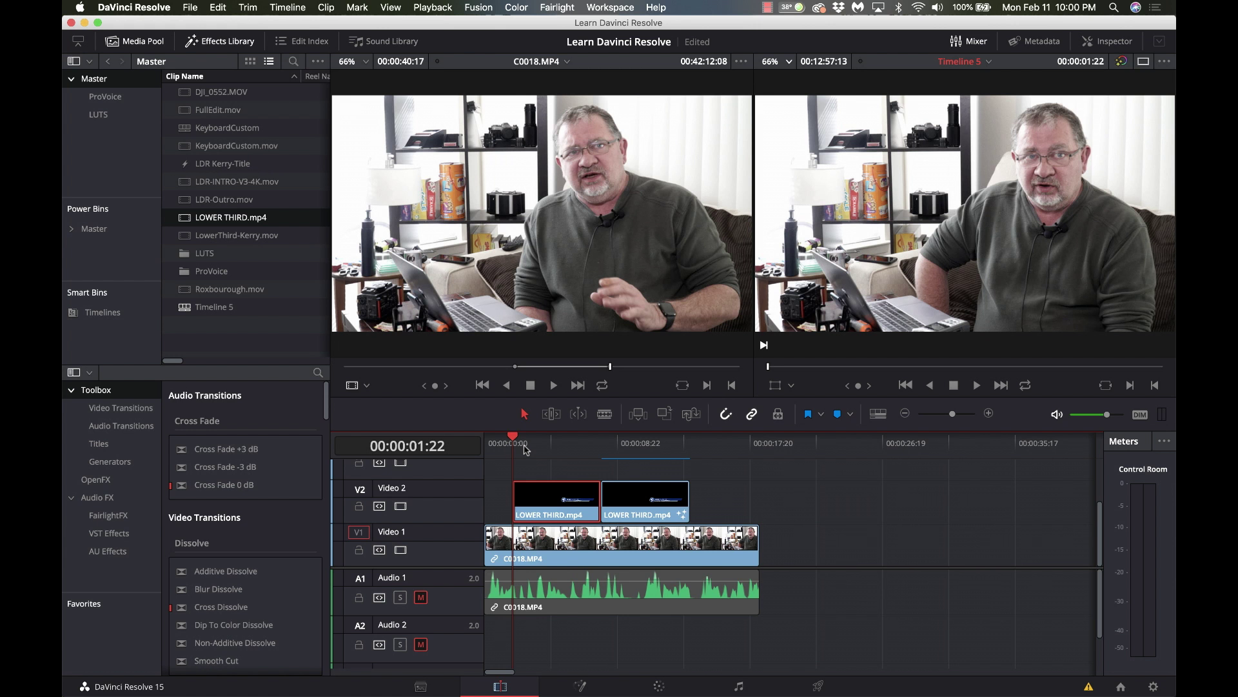
Park the playhead at 00:00:04:02, where the keyed name banner shows over C0018.MP4.
{"action": "left_click", "coordinate": [545, 451]}
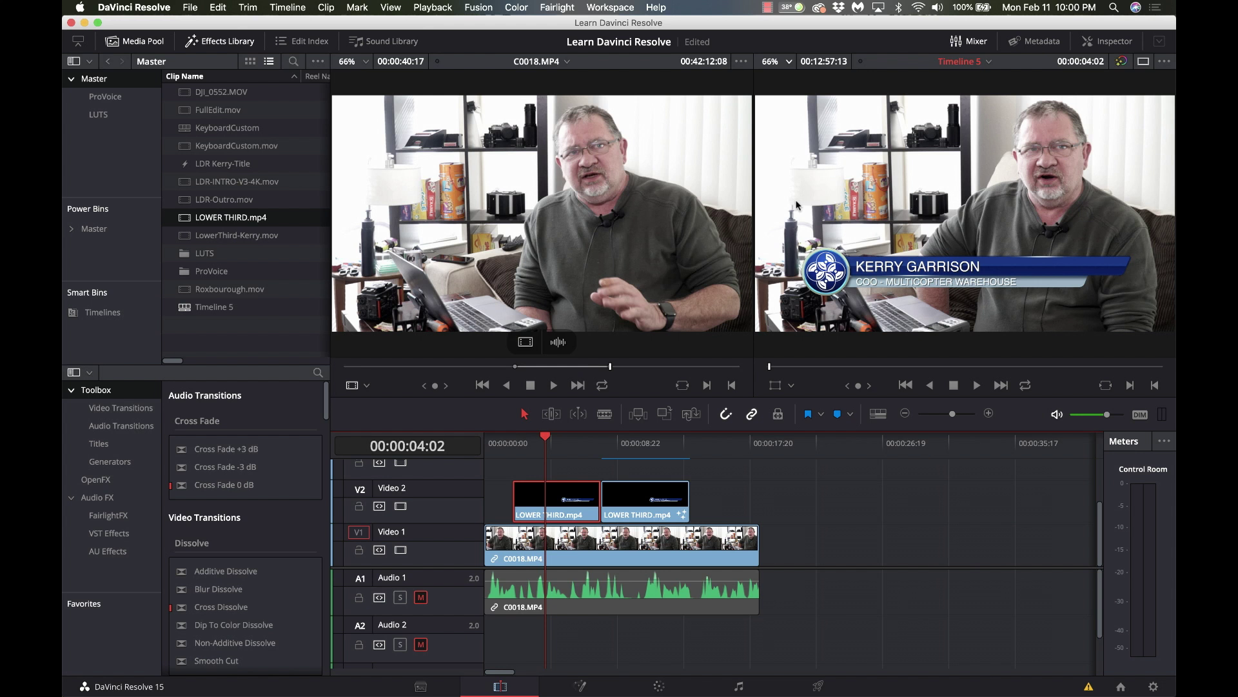